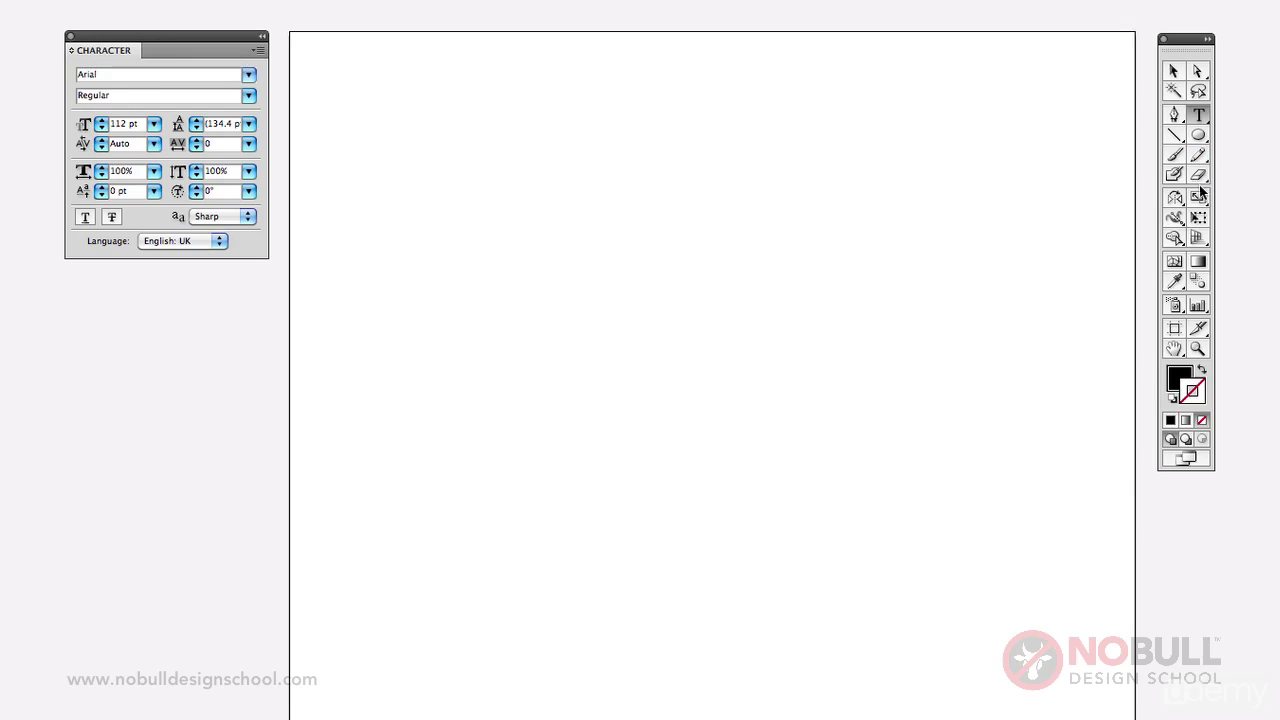
Type 'font' on the artboard in 112 pt Arial and move it lower on the page
left_click(540, 201)
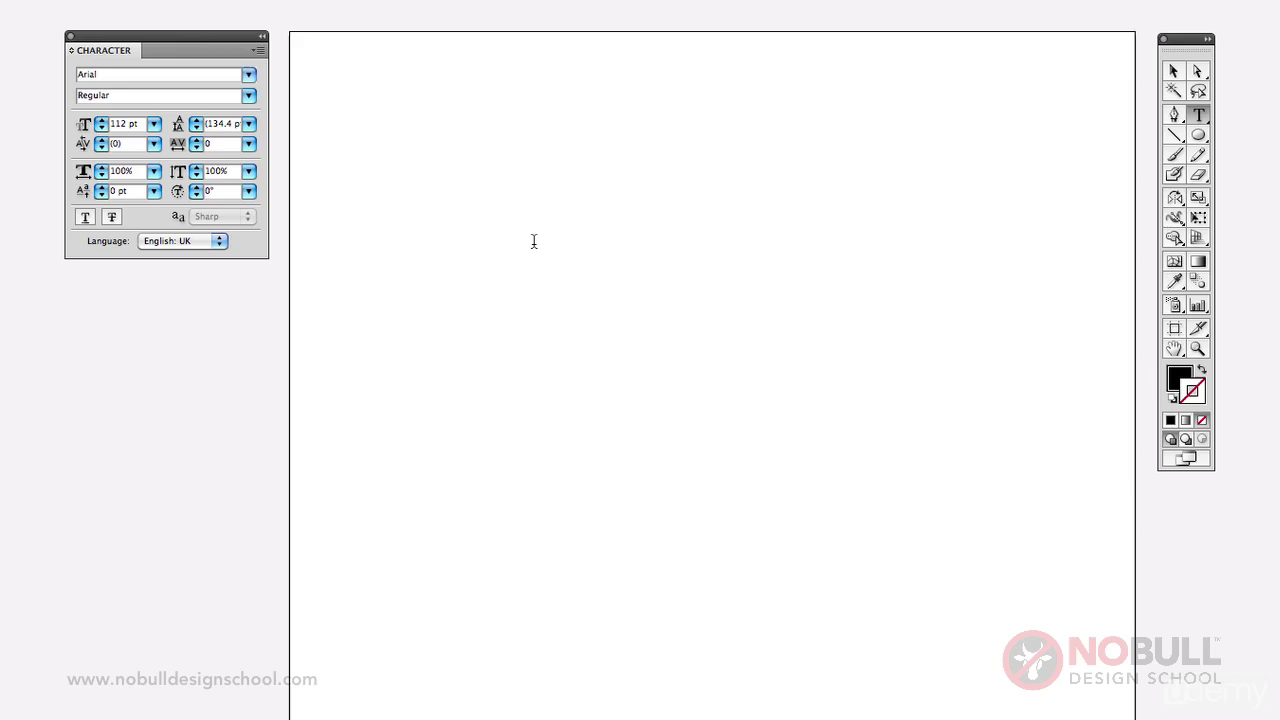
type("font")
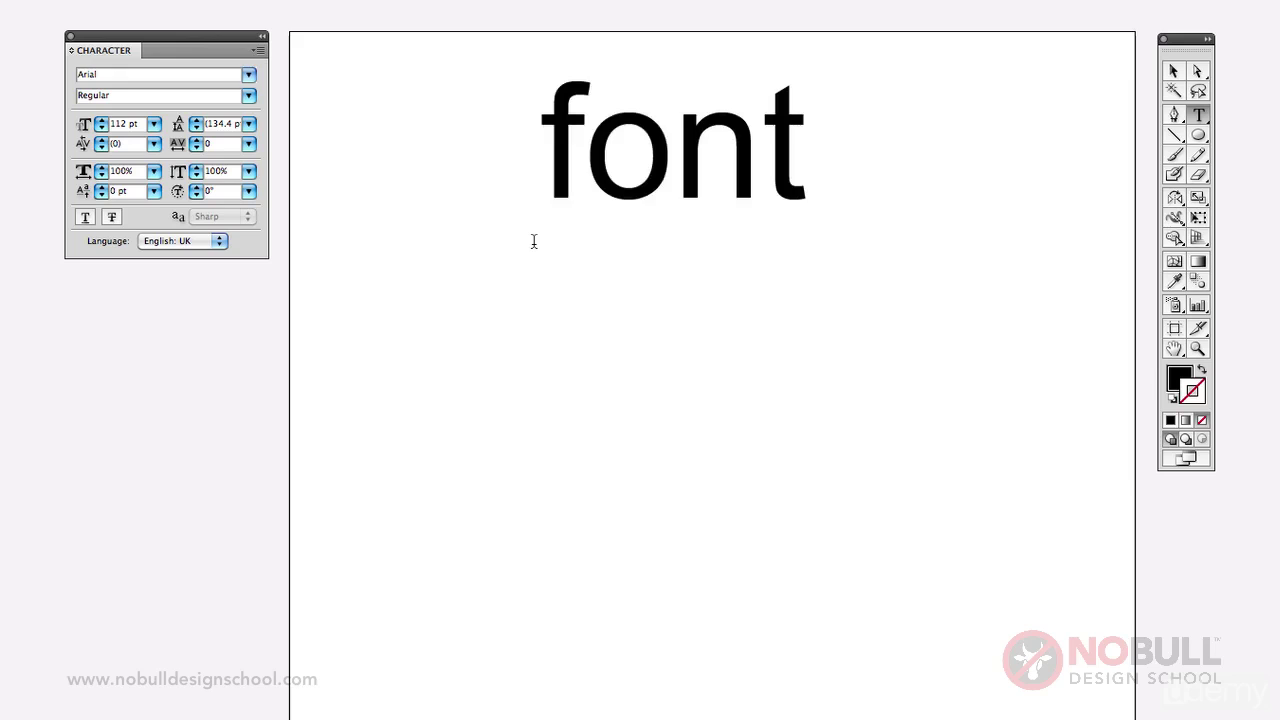
left_click(1173, 72)
left_click_drag(783, 188, 786, 314)
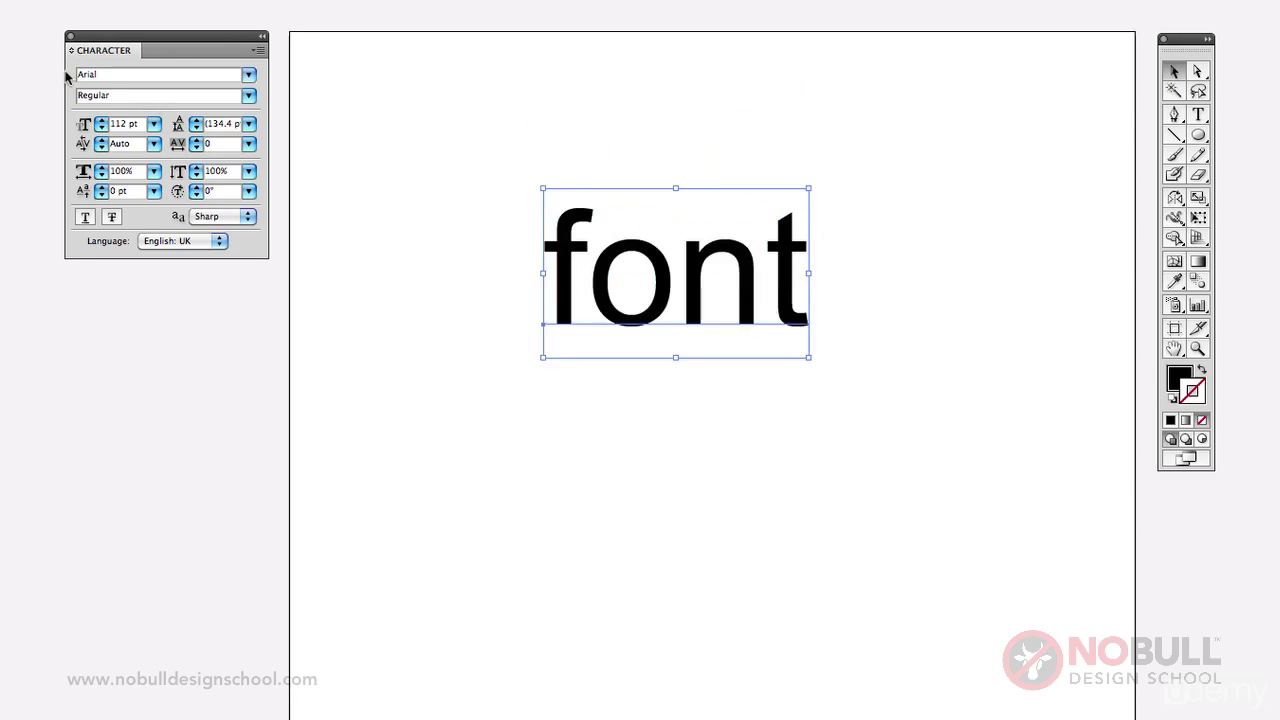
Keep the Arial family and make the word 'font' Bold
left_click(249, 75)
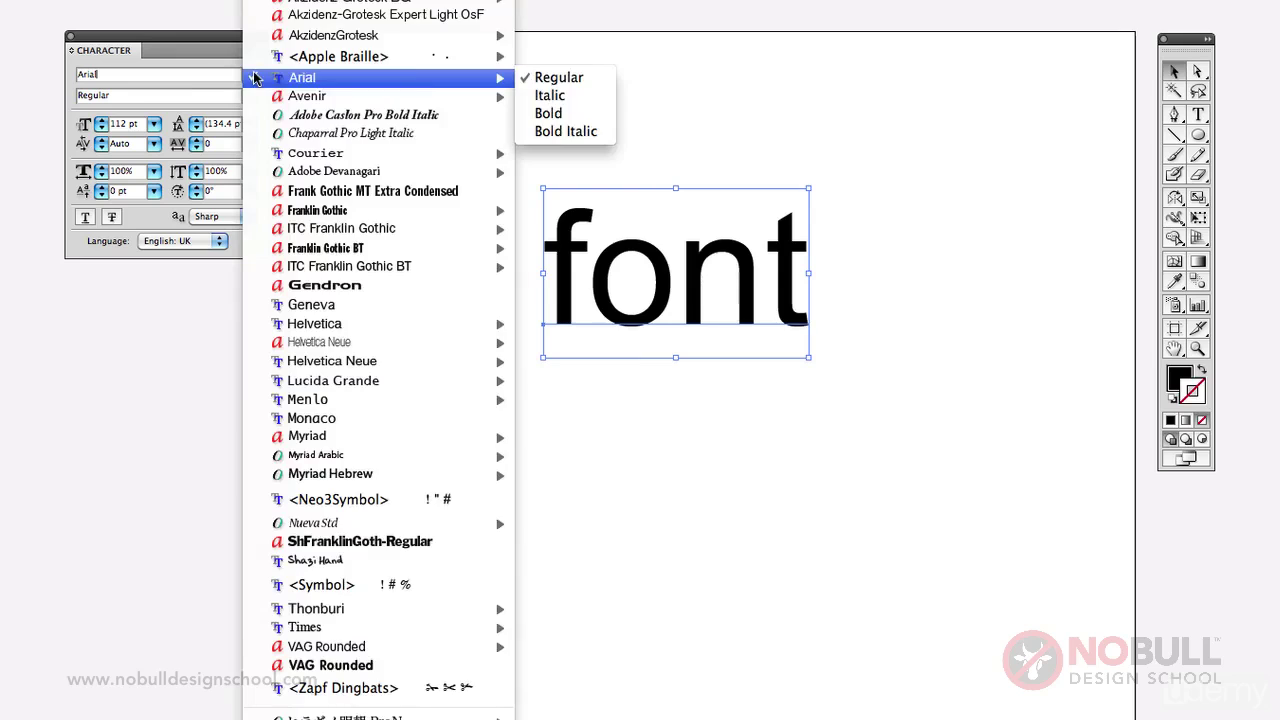
left_click(335, 82)
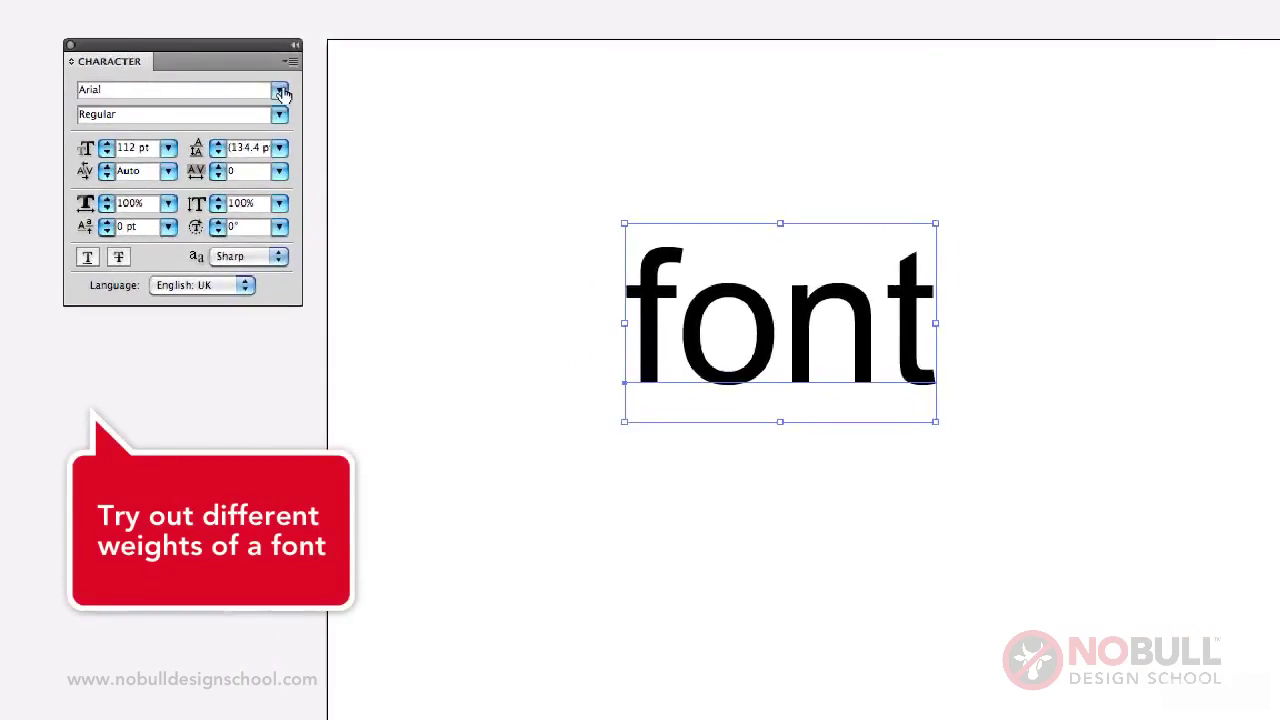
left_click(306, 138)
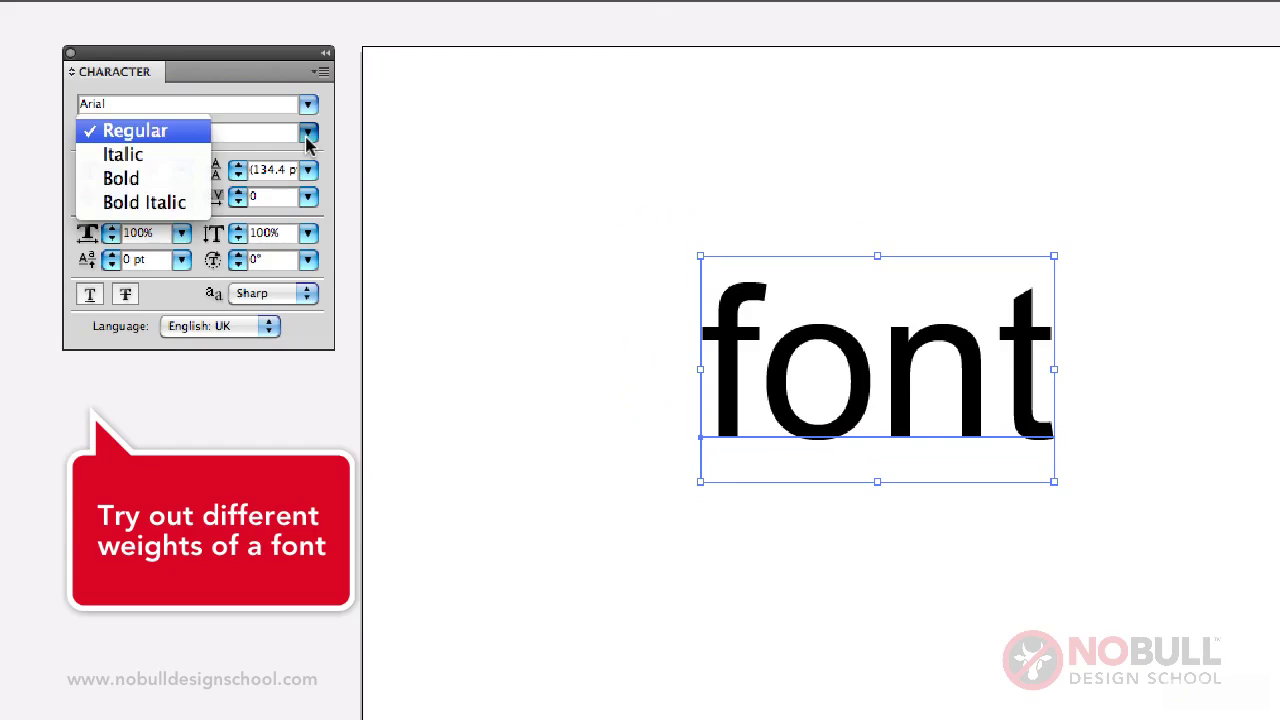
left_click(166, 181)
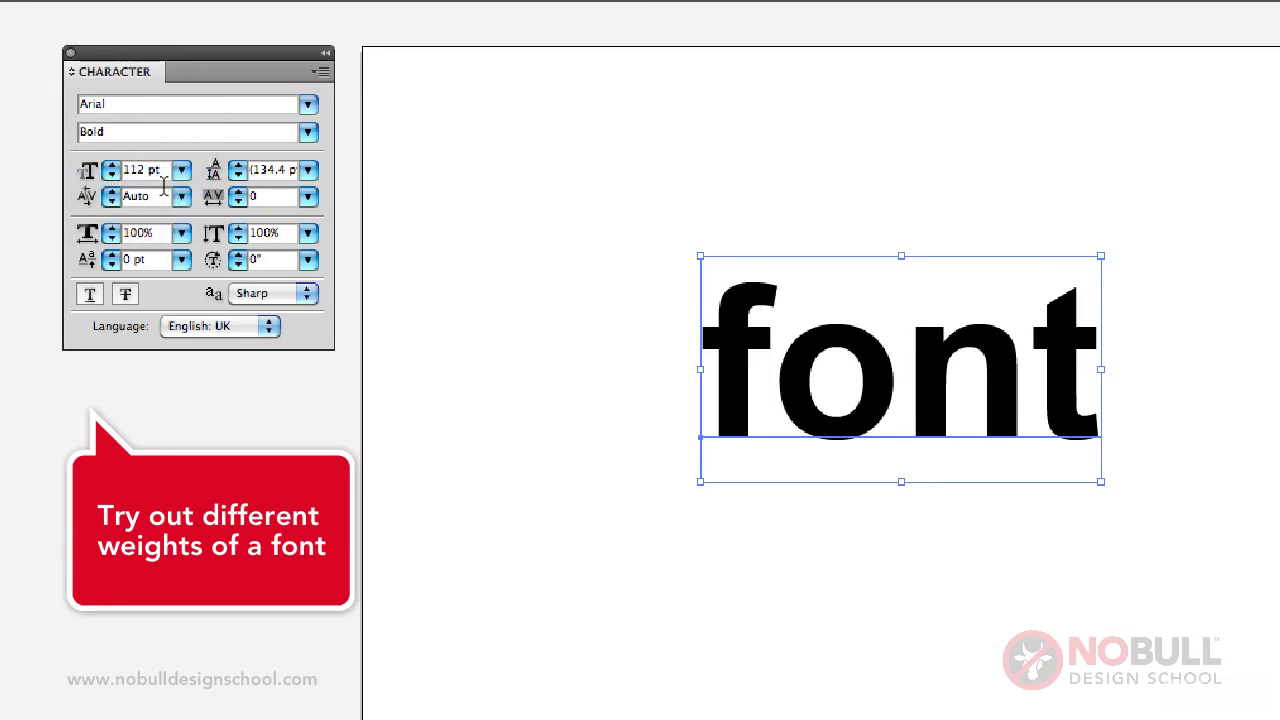
Switch 'font' to Bold Italic, then settle on Arial Italic
left_click(307, 132)
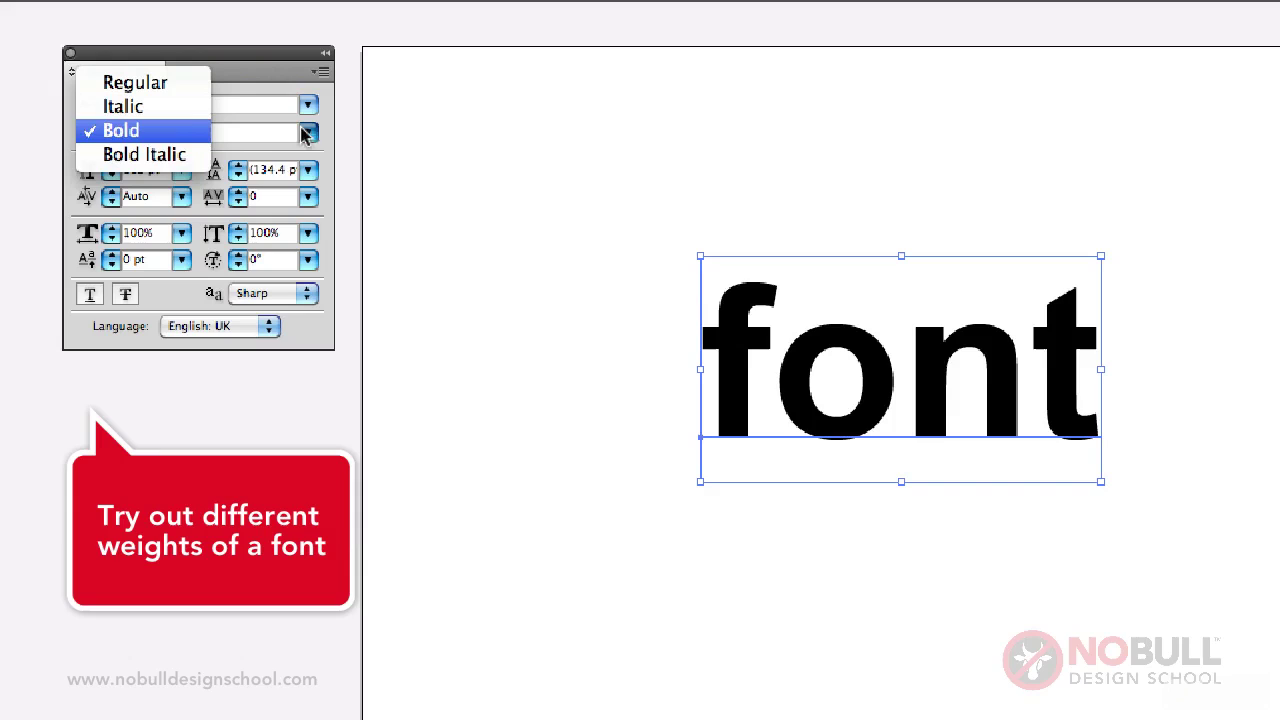
left_click(185, 155)
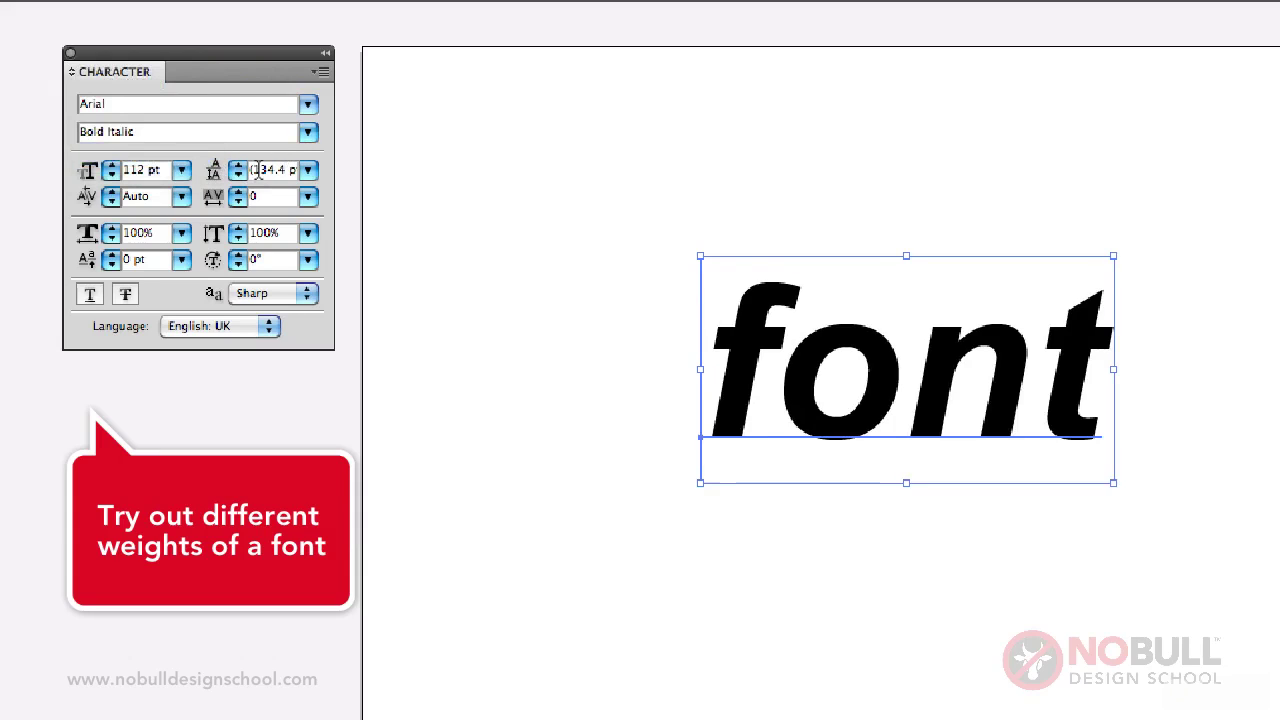
left_click(307, 133)
left_click(118, 84)
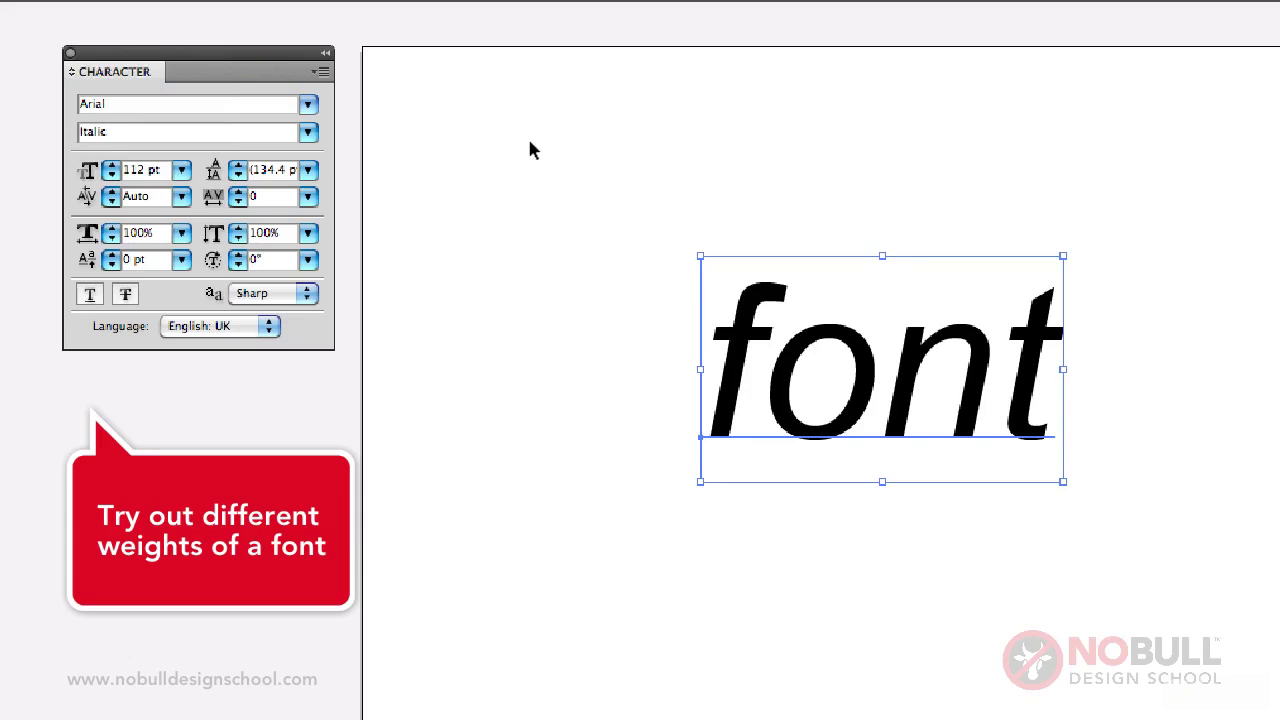
Try Helvetica Neue 35 Thin, then Helvetica Neue 25 Ultra Light, on the word 'font'
left_click(310, 105)
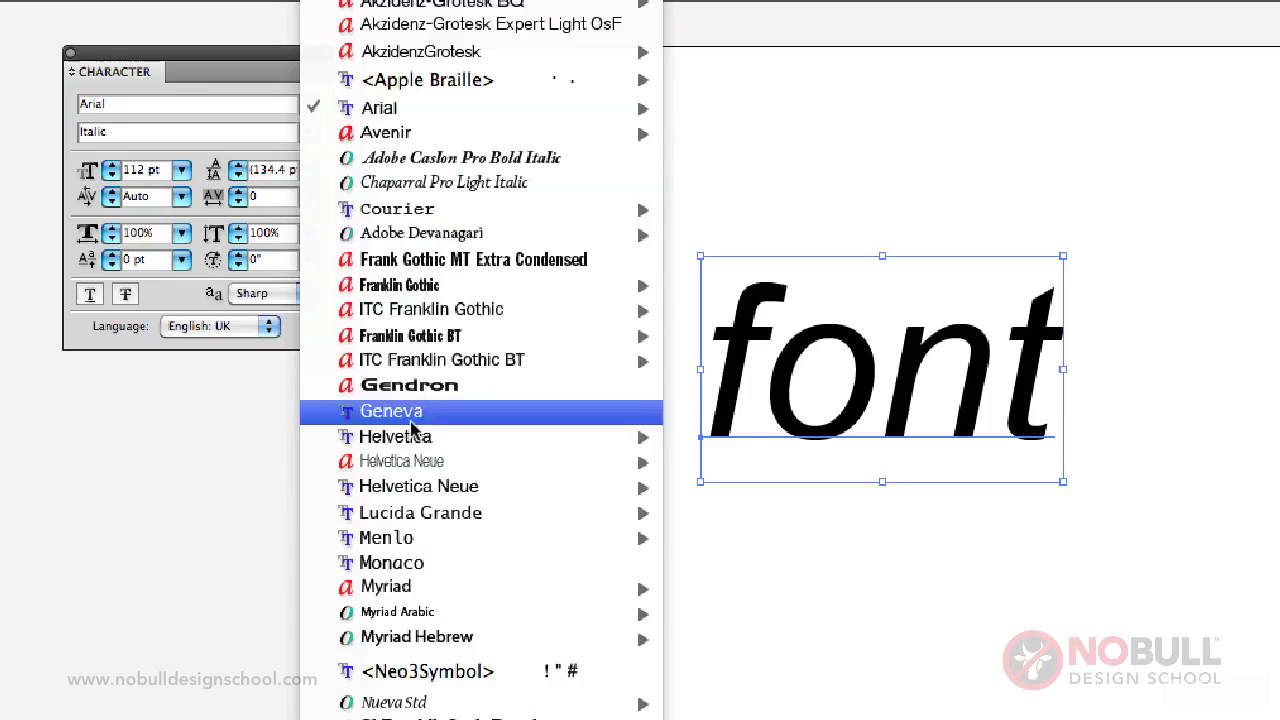
mouse_move(415, 461)
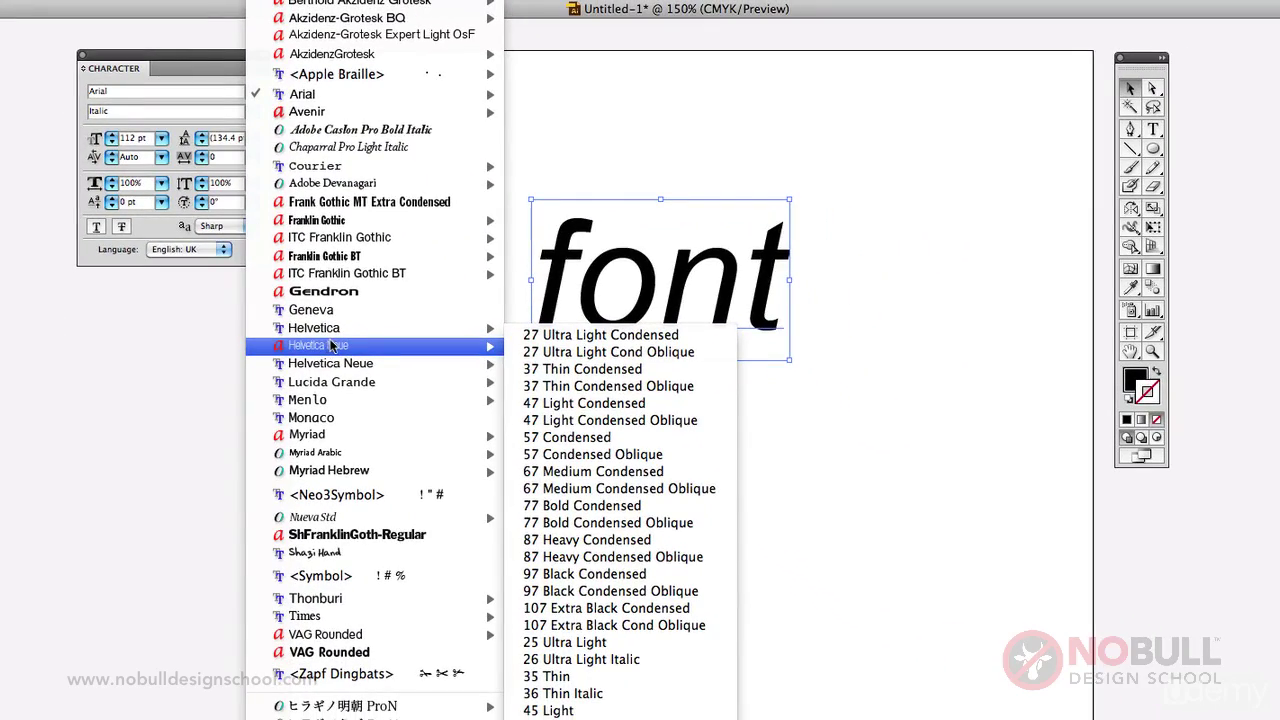
left_click(612, 676)
left_click(251, 91)
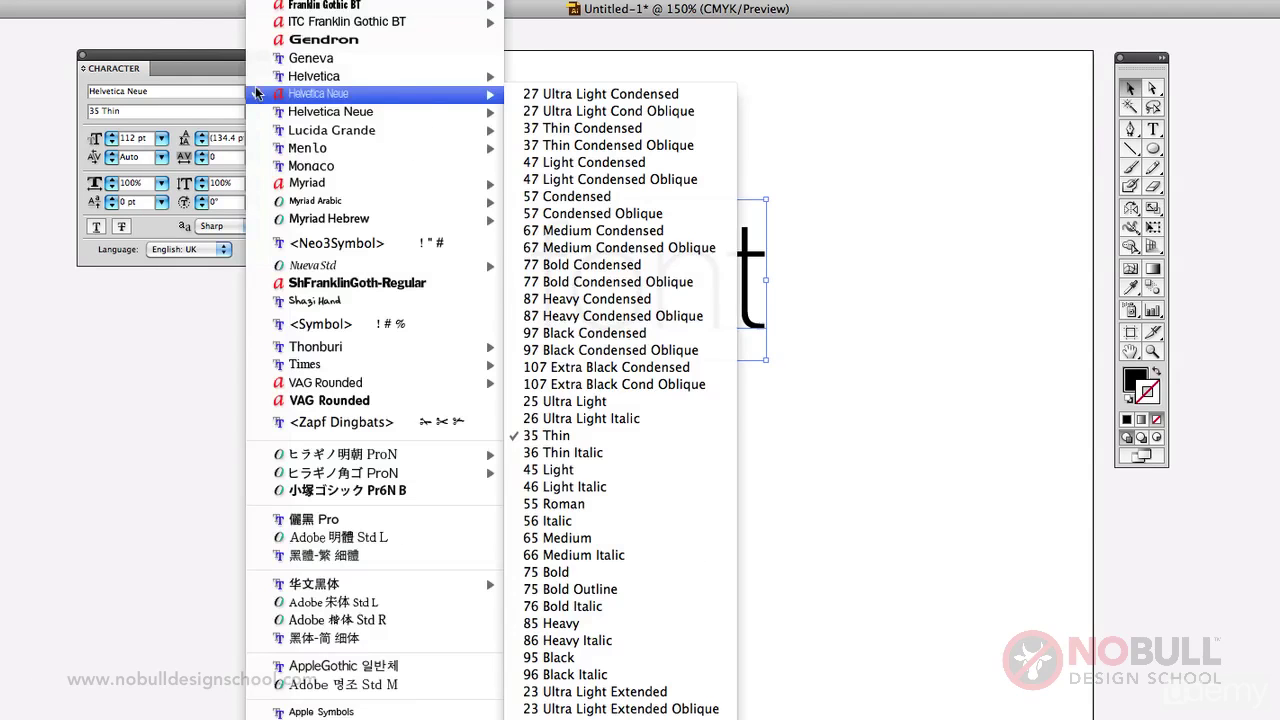
left_click(600, 401)
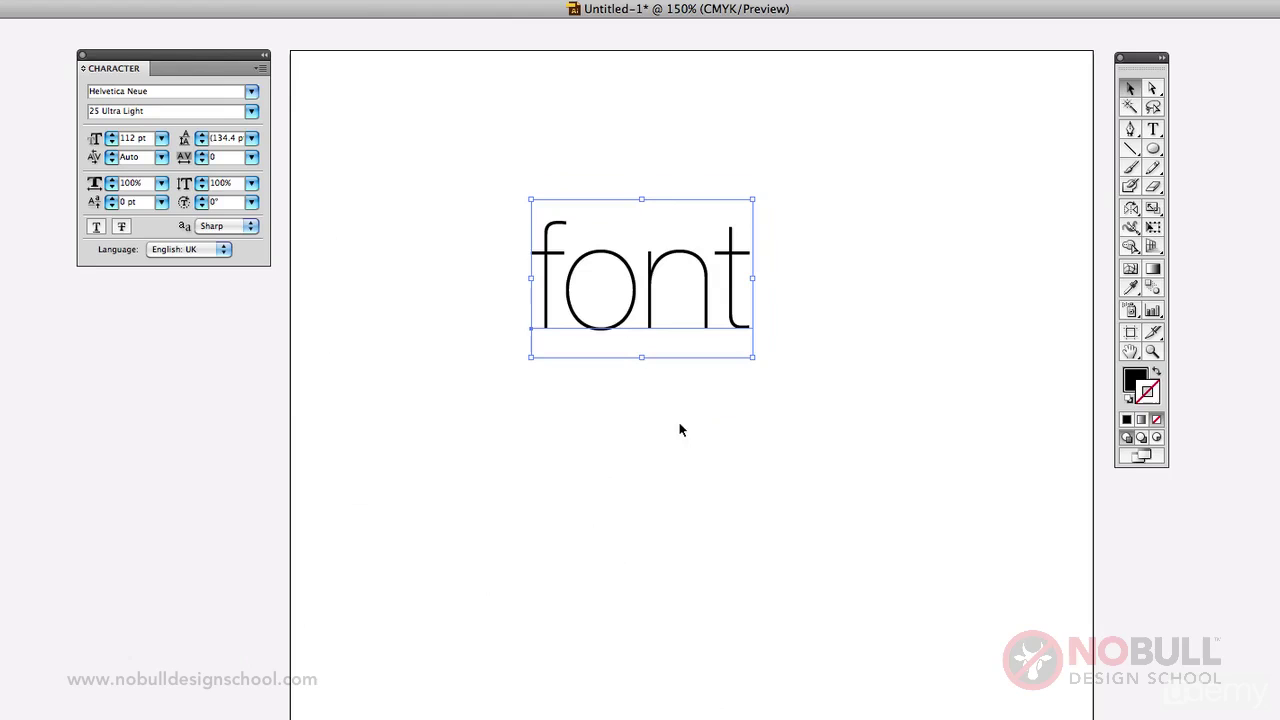
Return the word 'font' to Arial Regular and reselect the text object
left_click(251, 91)
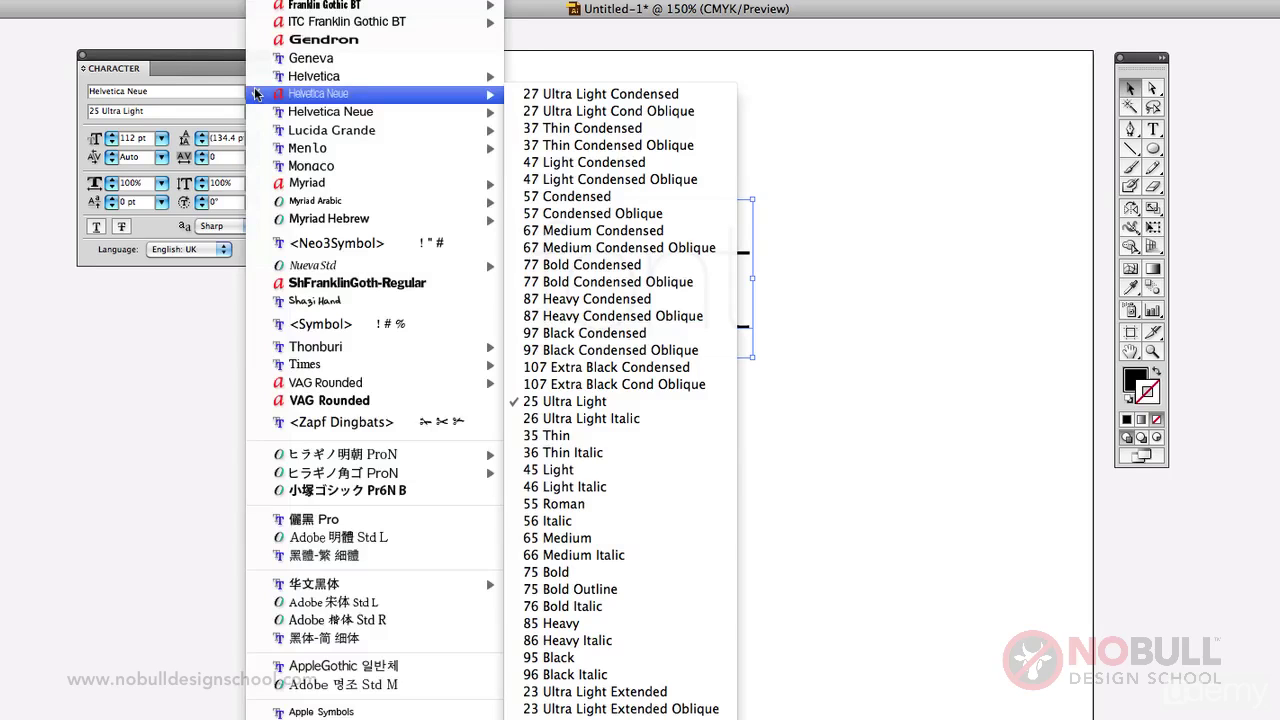
mouse_move(266, 113)
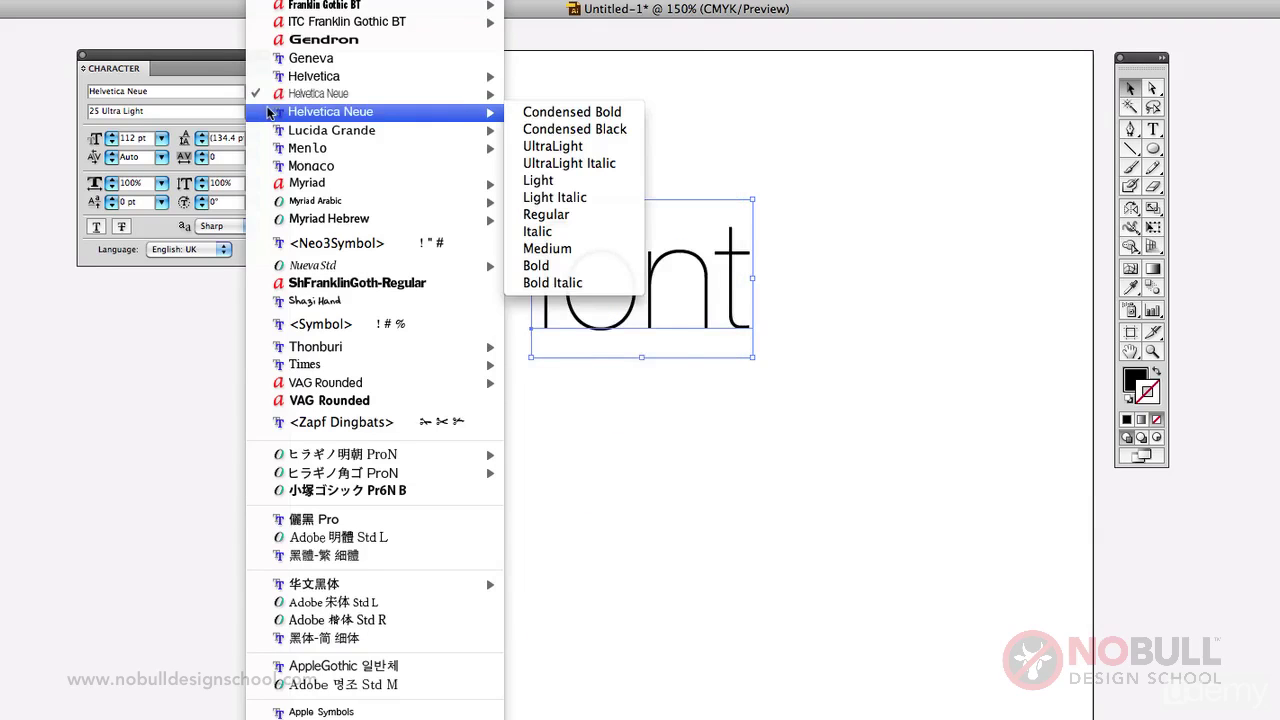
mouse_move(302, 93)
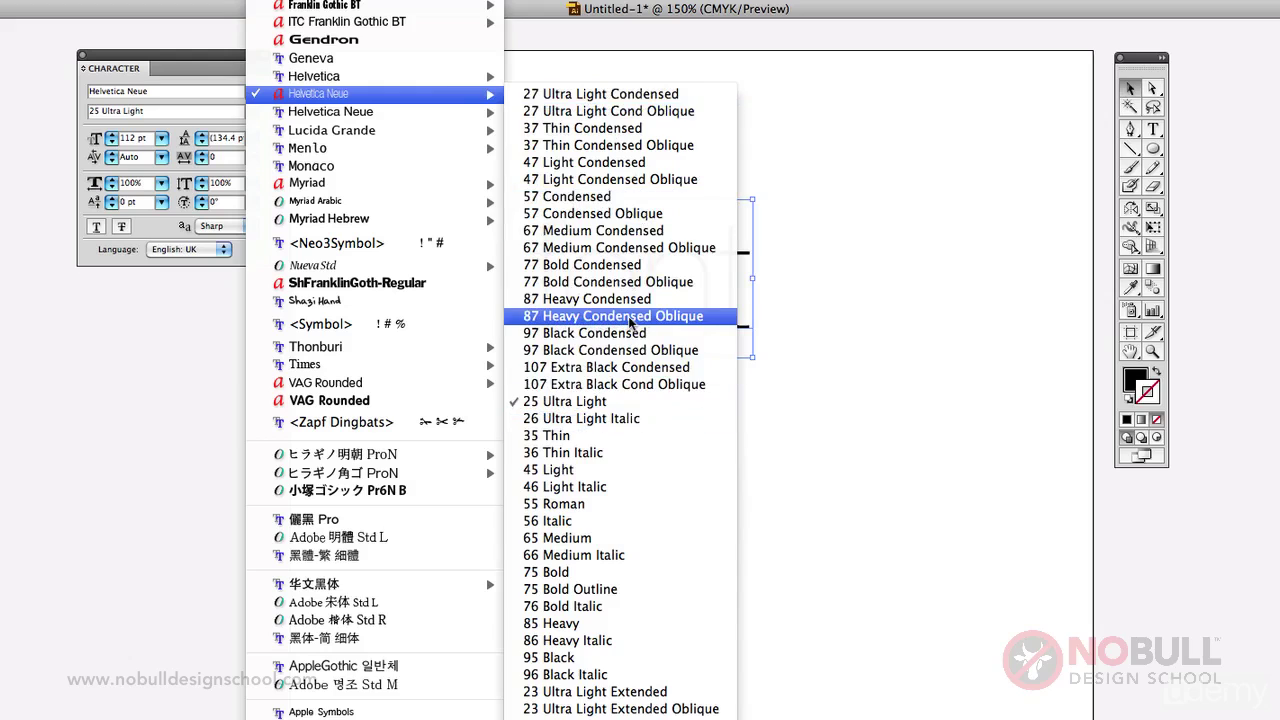
key("Escape")
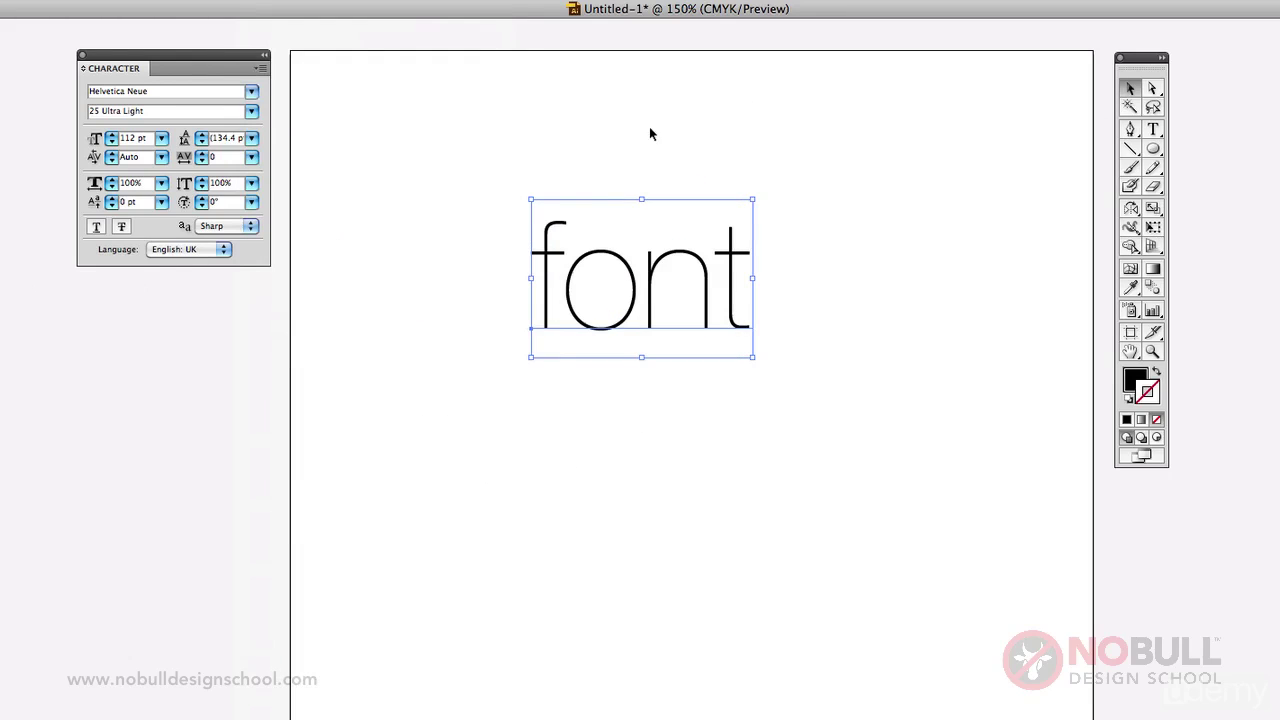
left_click(649, 126)
left_click(660, 250)
left_click(251, 91)
scroll(325, 27, "up", 5)
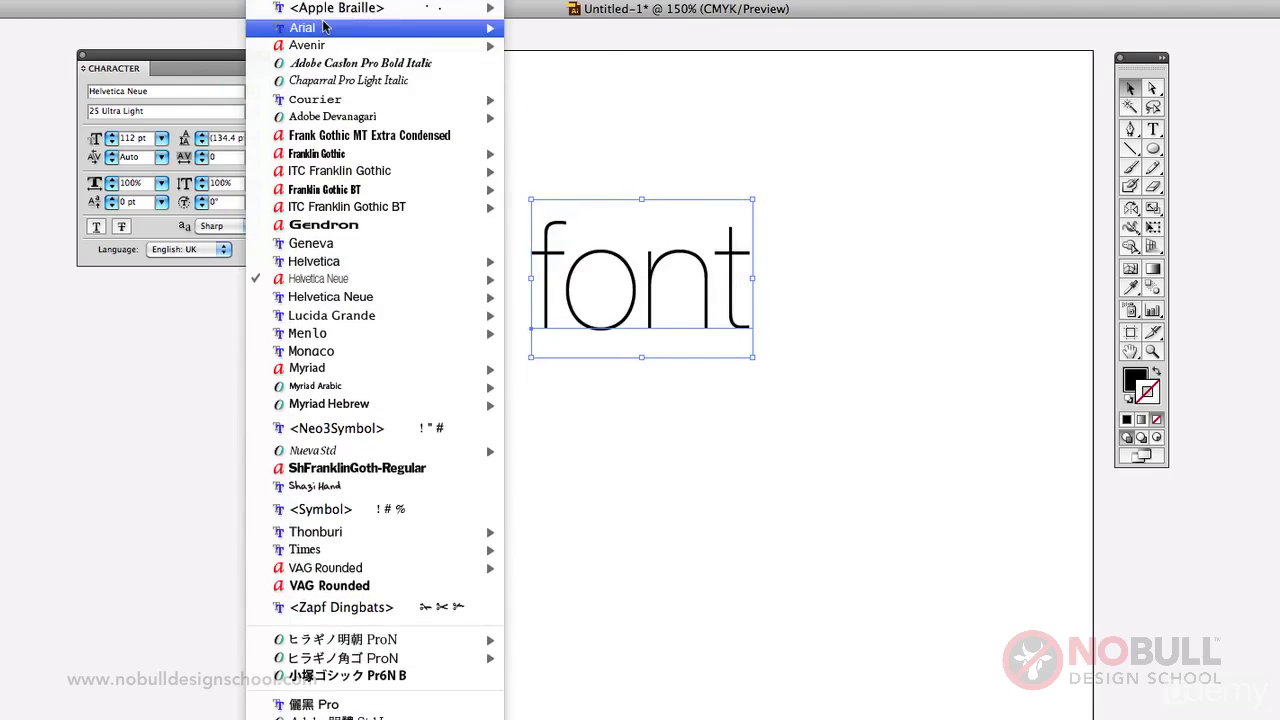
mouse_move(325, 27)
left_click(615, 26)
left_click(903, 295)
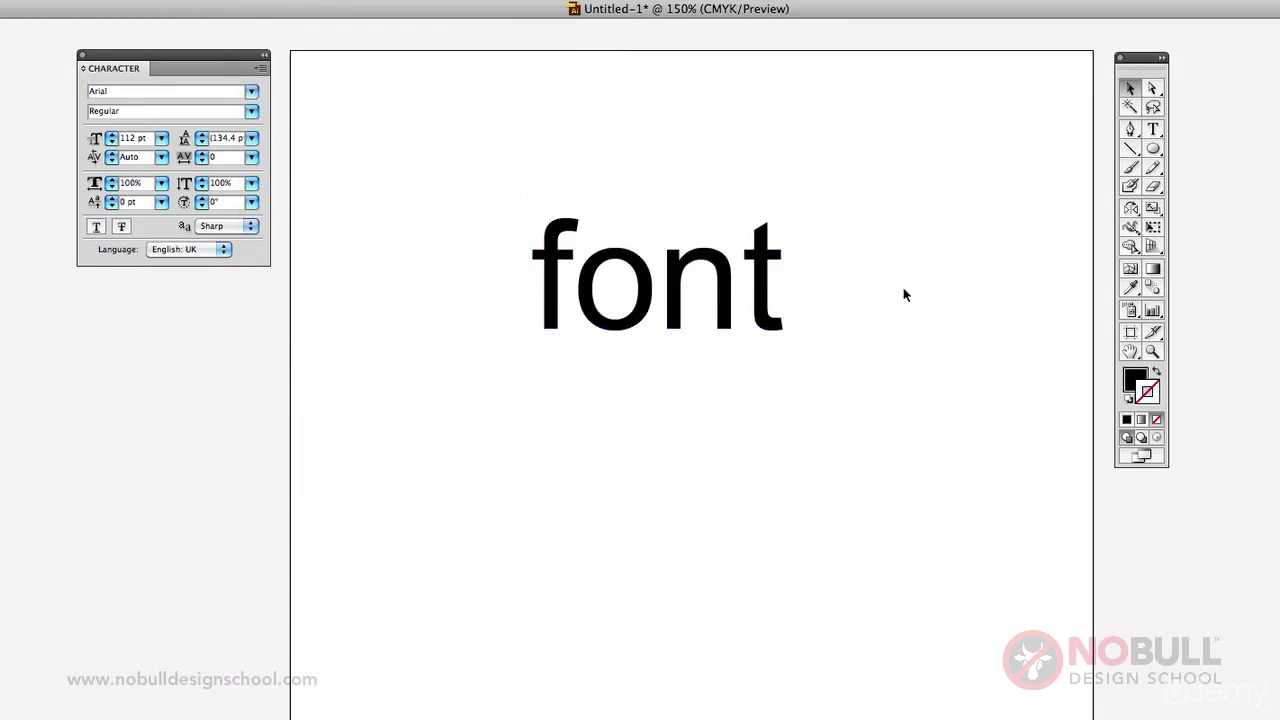
key("super+a")
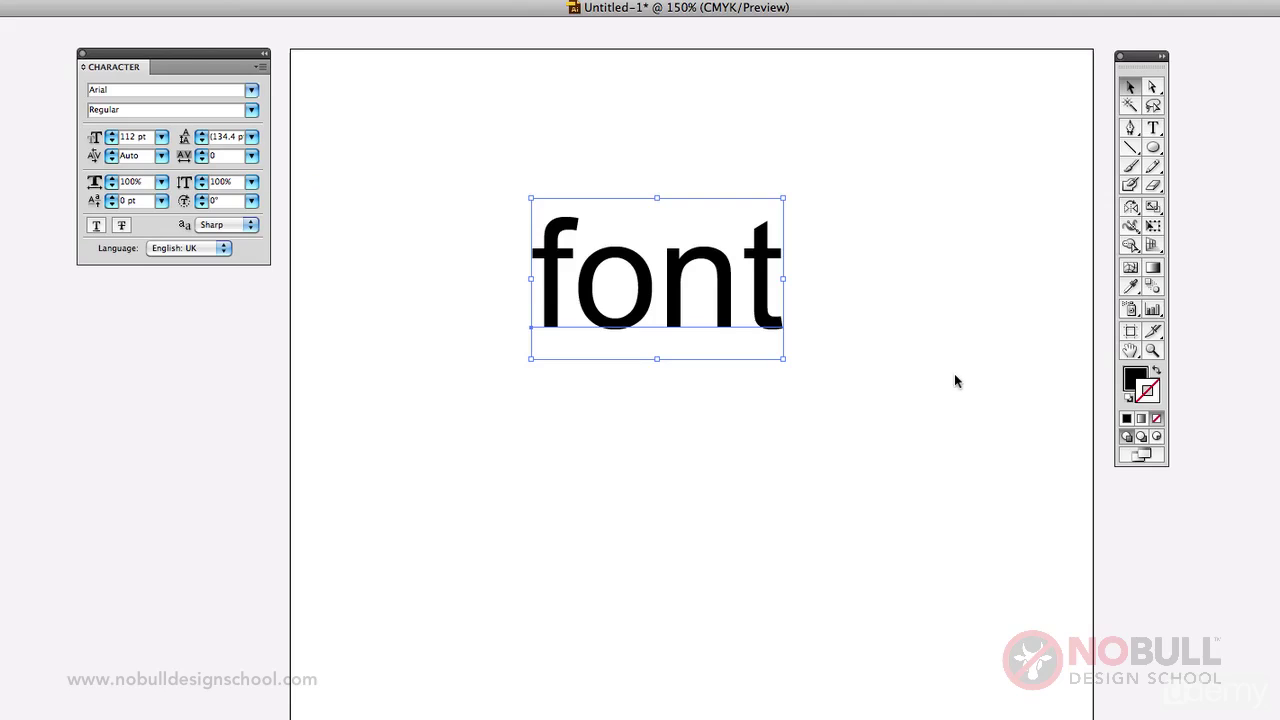
Alt-drag a duplicate of 'font' directly below the original
left_click(955, 380)
left_click(770, 302)
left_click_drag(767, 308, 789, 544)
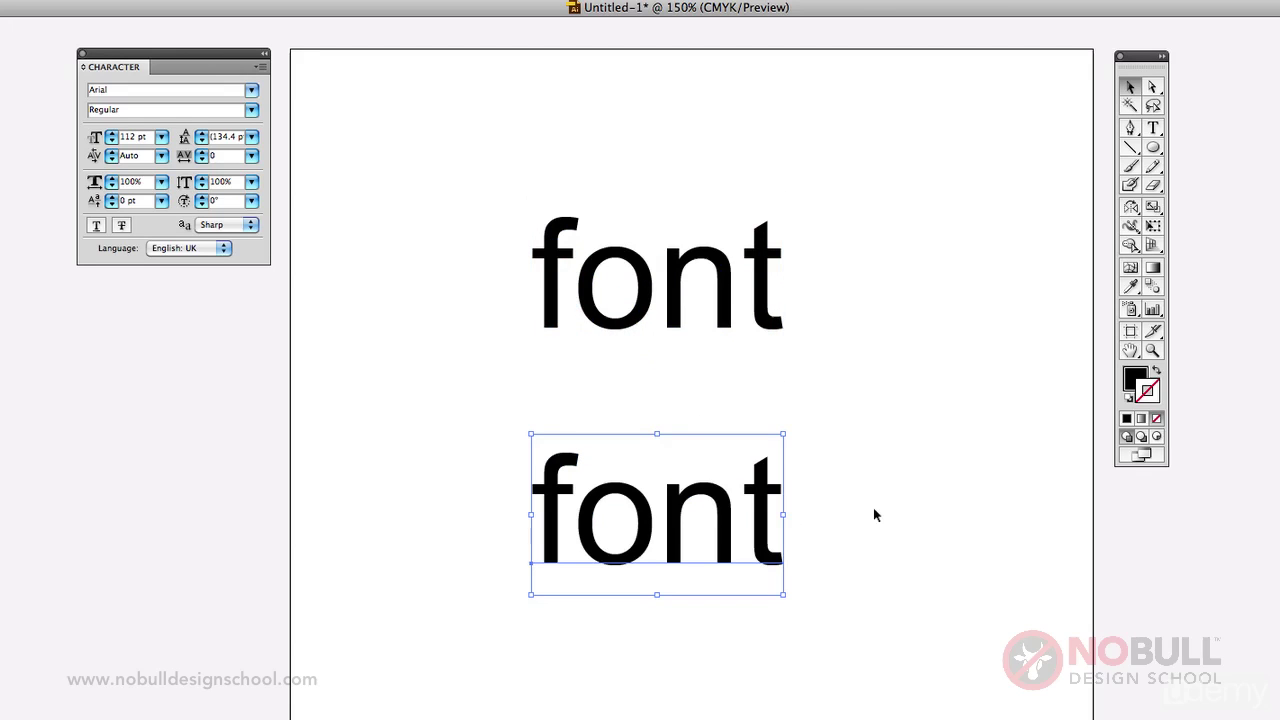
Set the lower copy of 'font' to Times Regular
left_click(251, 90)
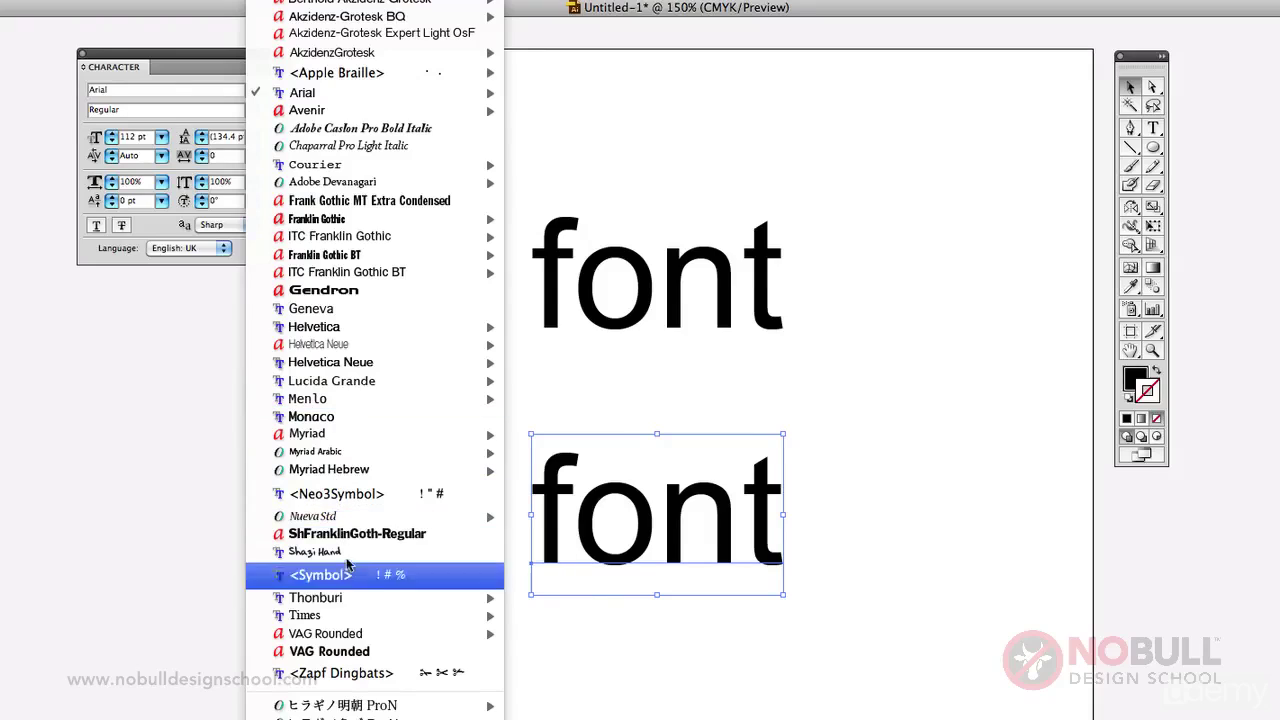
mouse_move(348, 615)
left_click(530, 610)
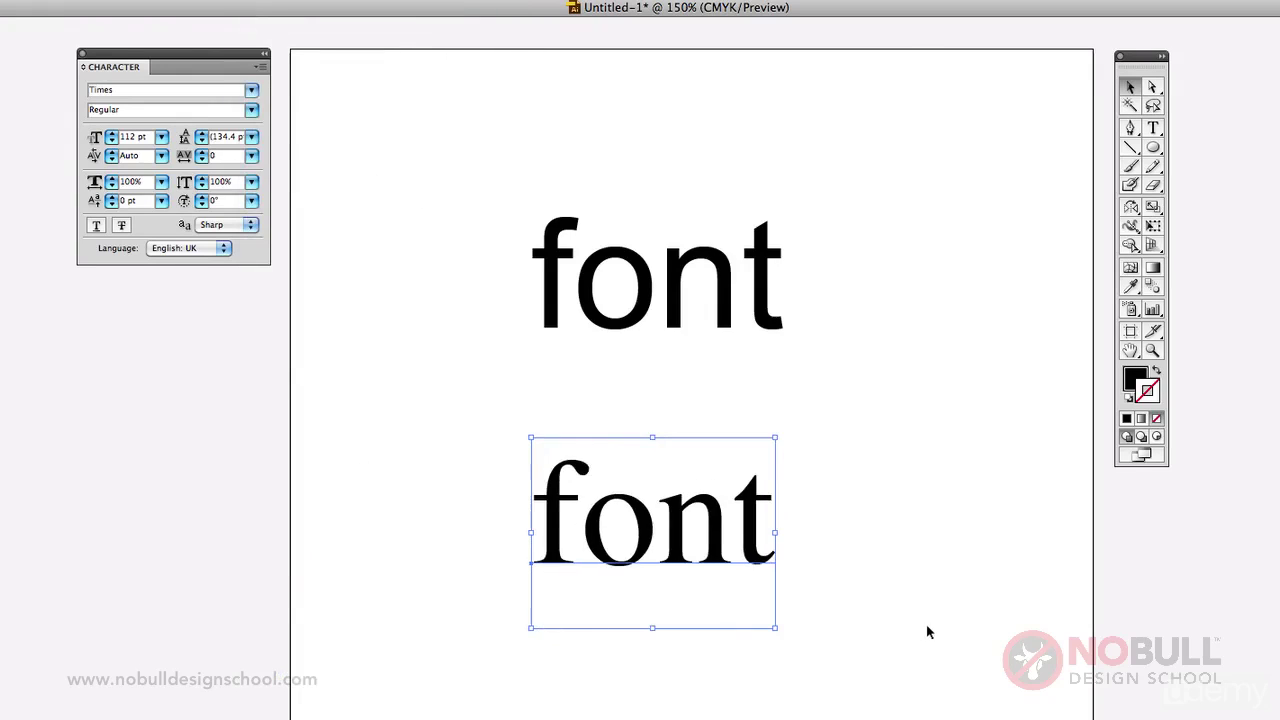
left_click(805, 604)
left_click(714, 566)
left_click(860, 600)
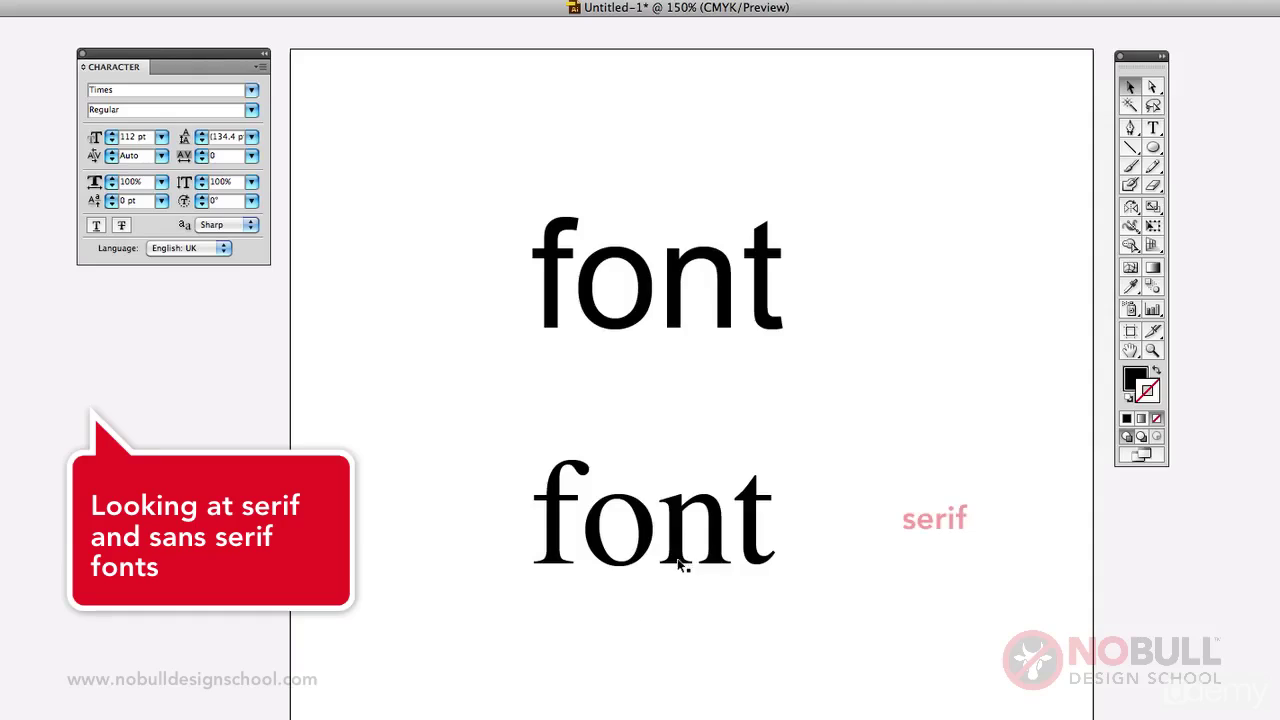
left_click(680, 565)
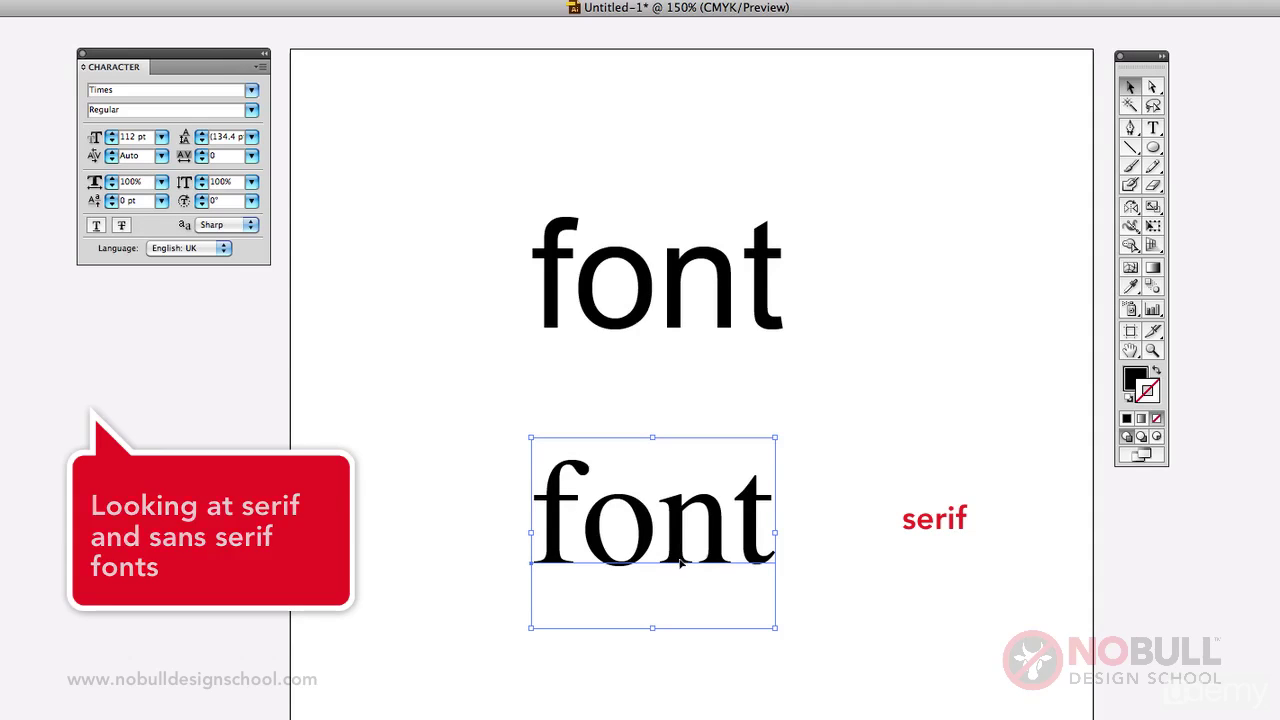
left_click(680, 320)
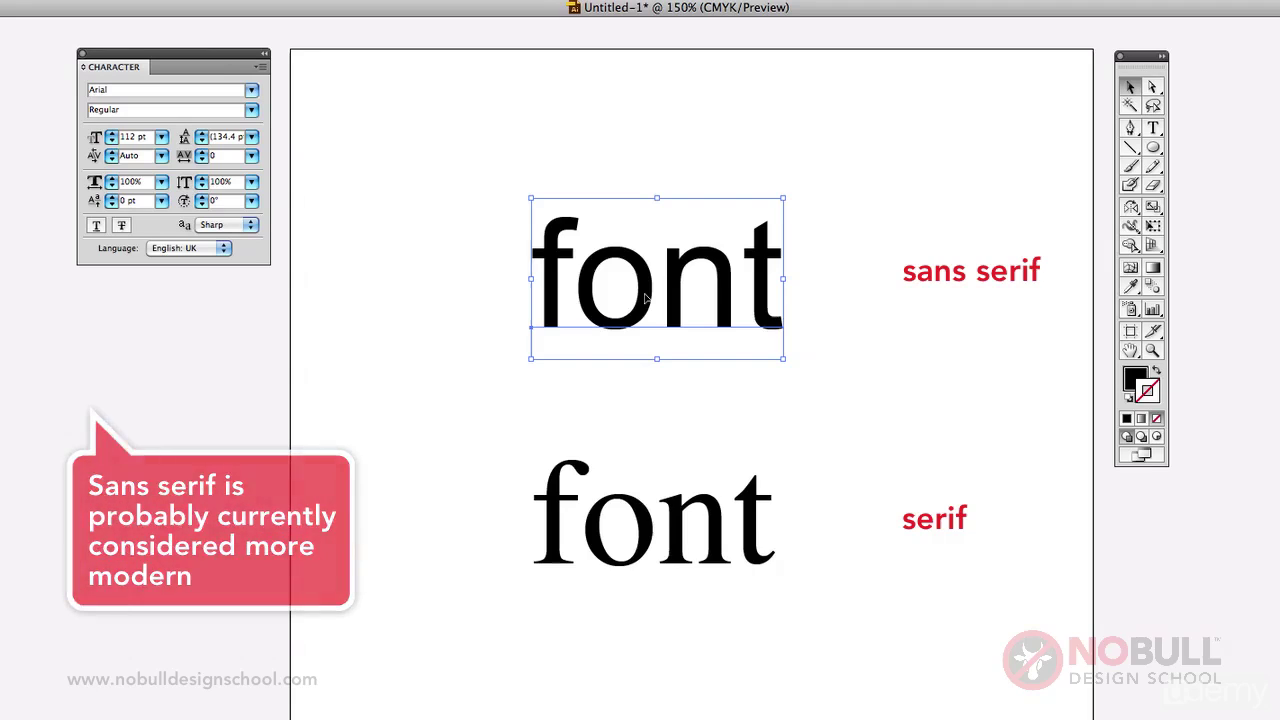
left_click(643, 526)
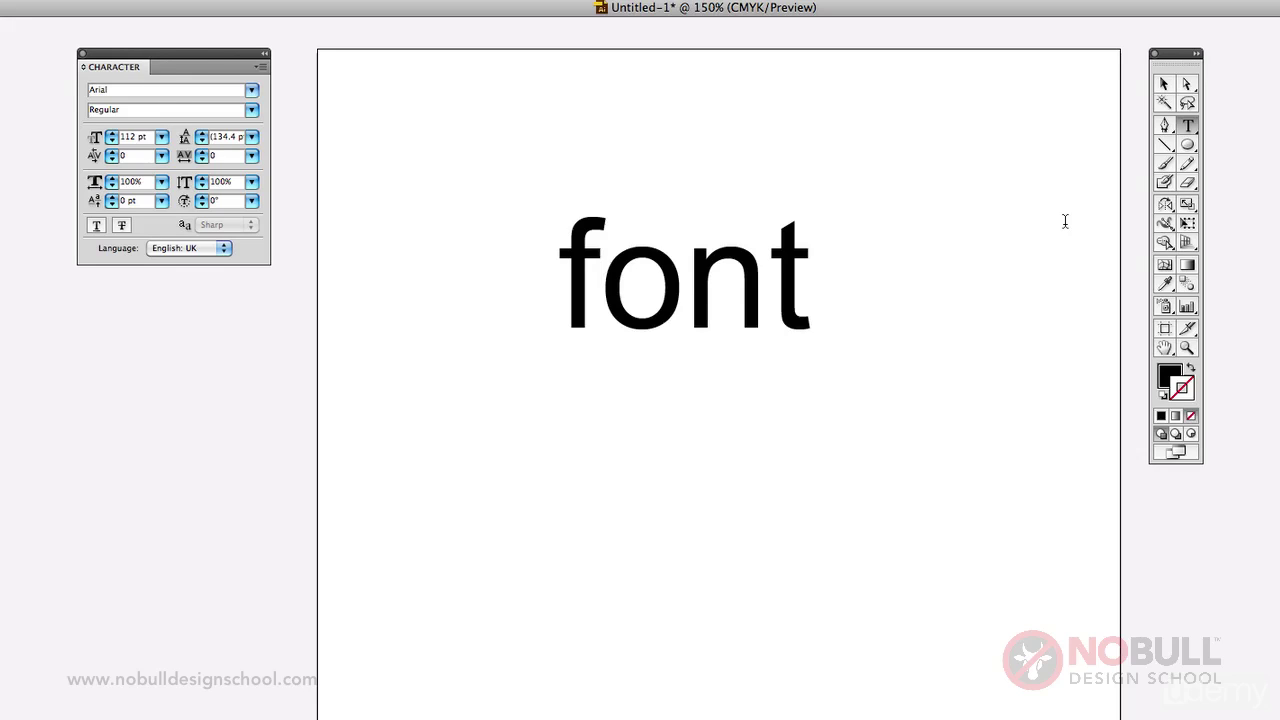
left_click(1164, 84)
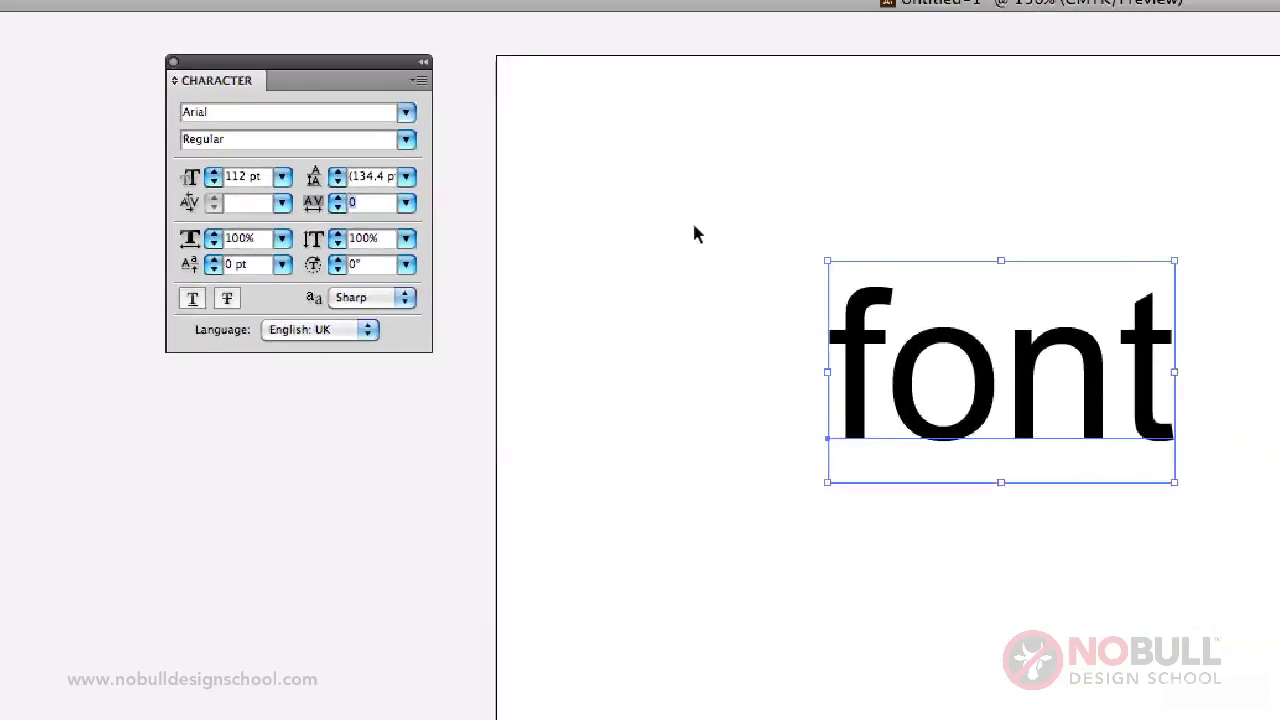
type("200")
key("Return")
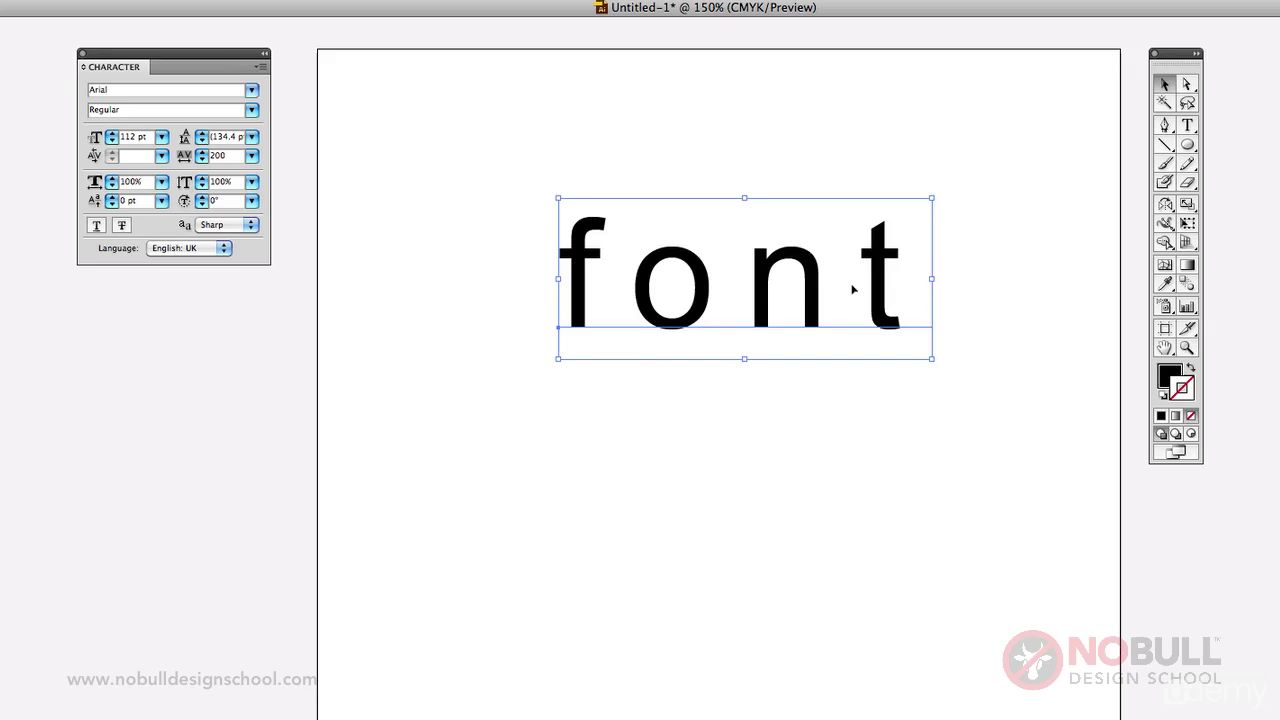
double_click(216, 155)
type("0")
key("Return")
left_click(820, 343)
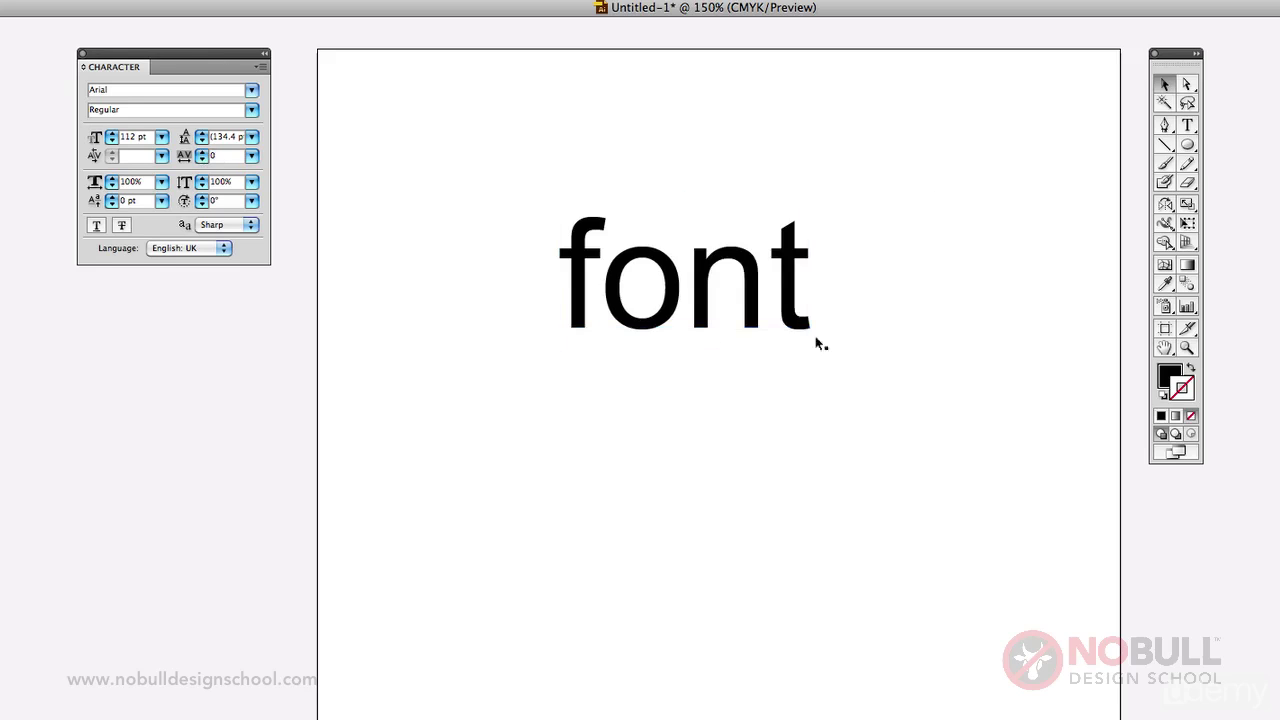
Kern the o–n pair in 'font' to -30 using the Type tool
left_click(1187, 124)
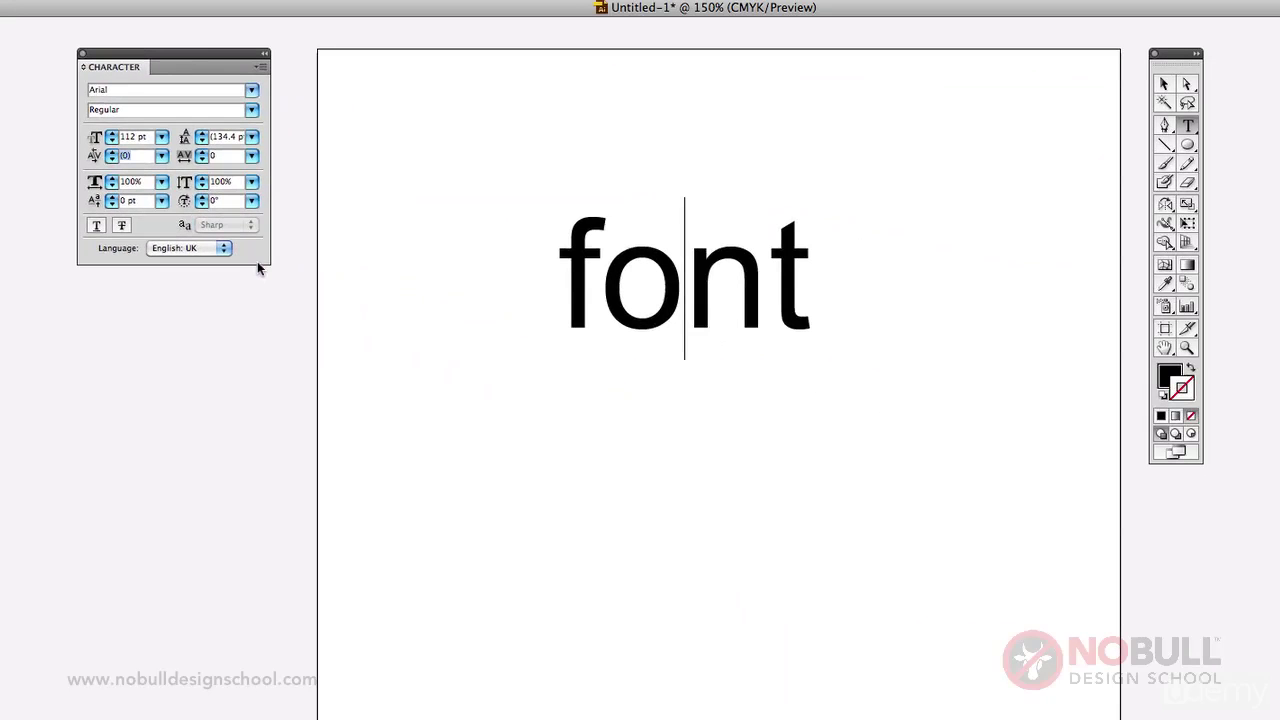
type("-30")
key("Return")
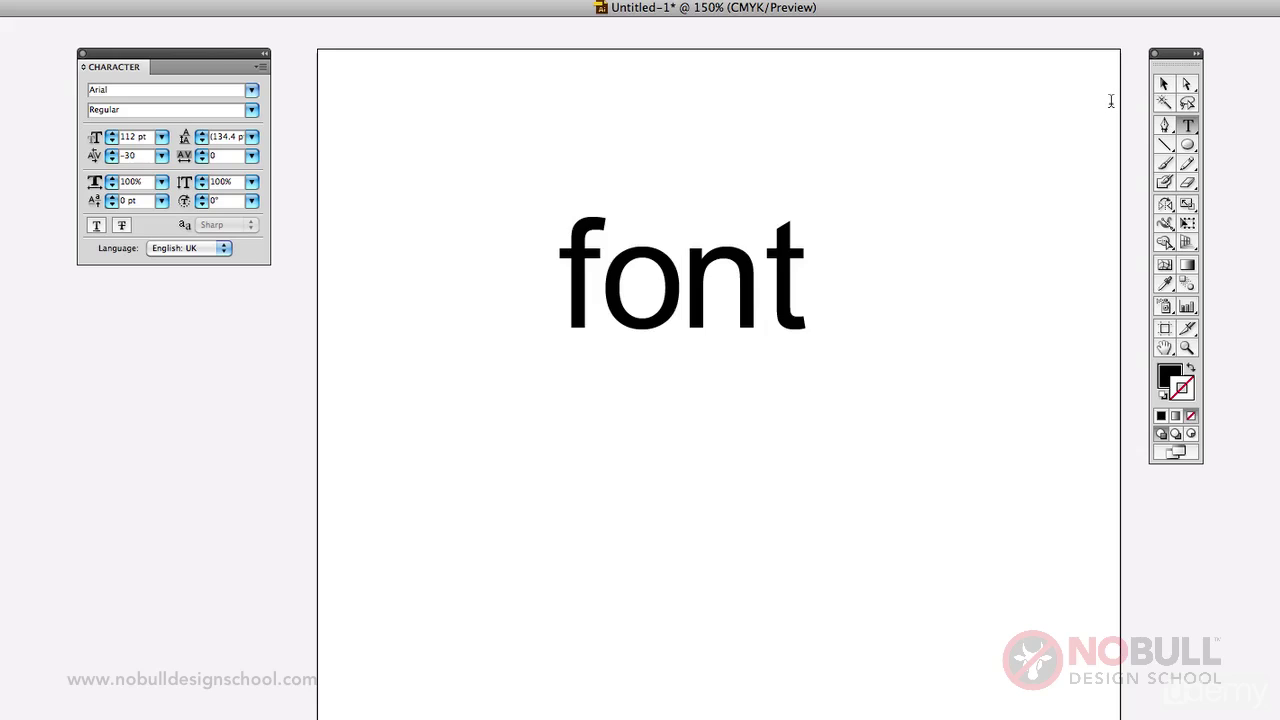
left_click(1164, 84)
left_click(1075, 140)
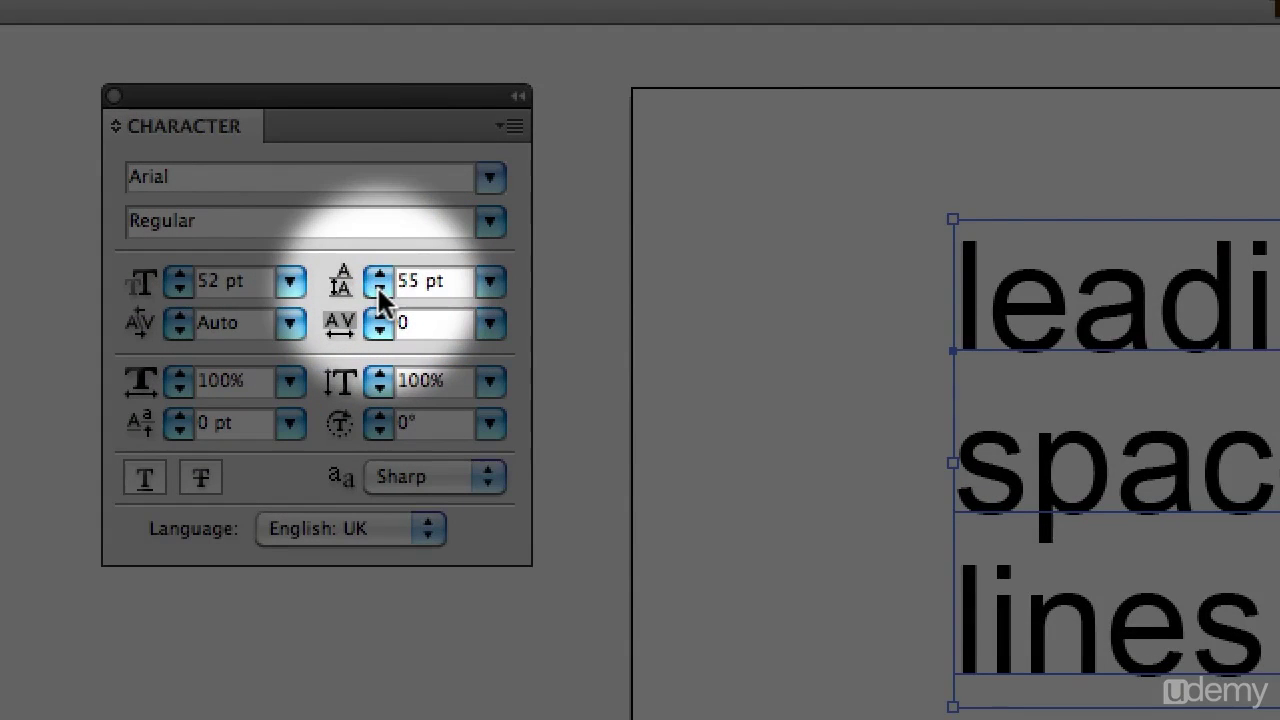
Lower the text's leading step by step down to 48 pt
left_click(379, 288)
left_click(379, 288)
left_click(379, 288)
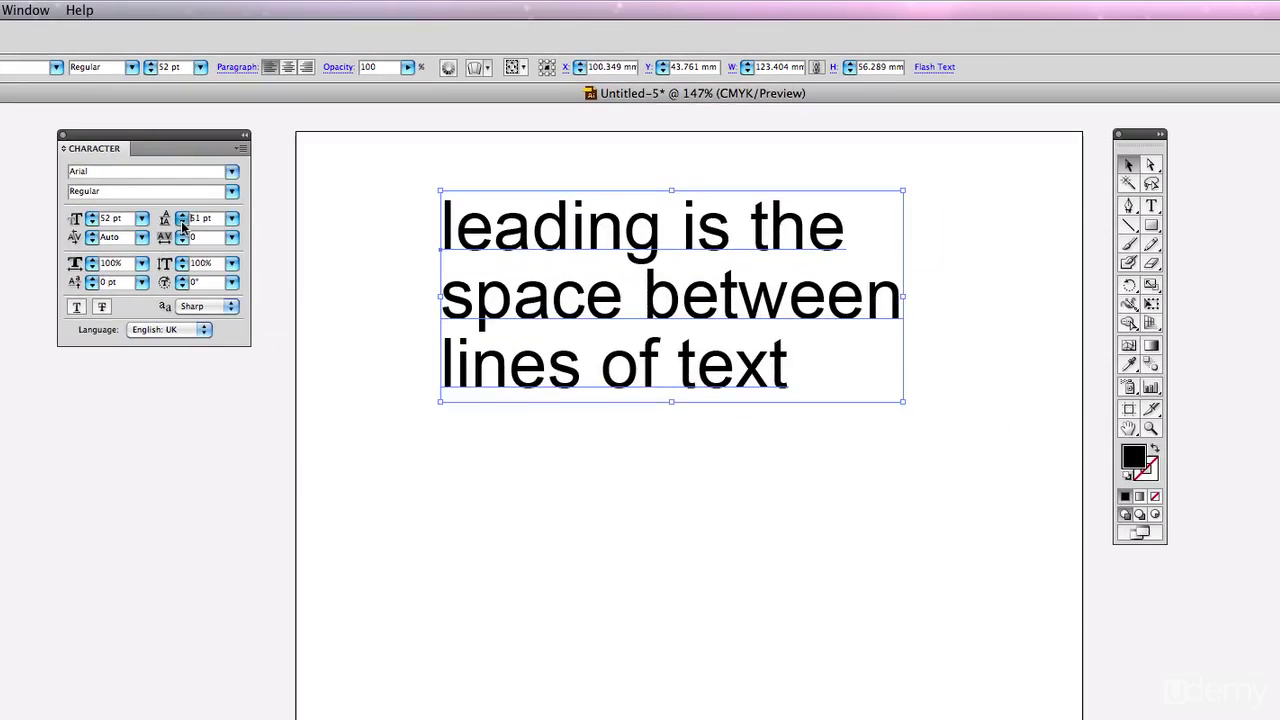
left_click(181, 221)
left_click(181, 221)
left_click(181, 221)
left_click(181, 221)
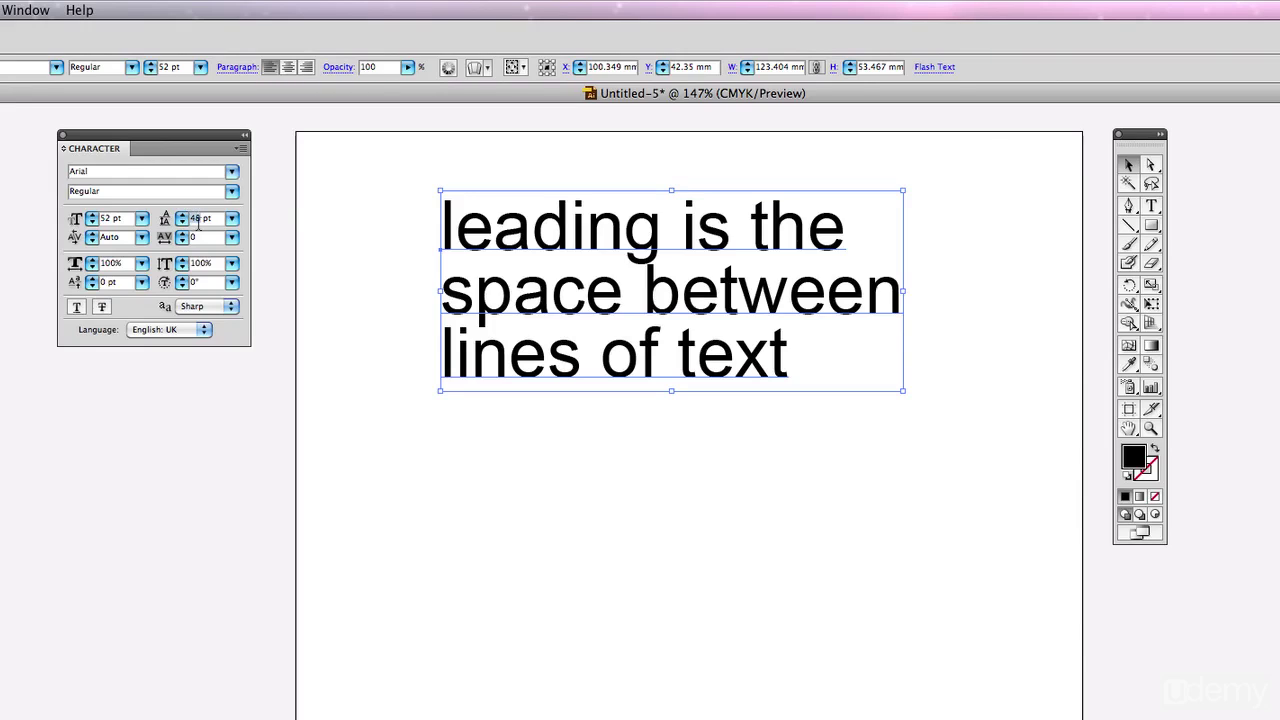
Enter a leading of 60 pt, then raise it to 63 pt
double_click(198, 224)
type("60")
key("Return")
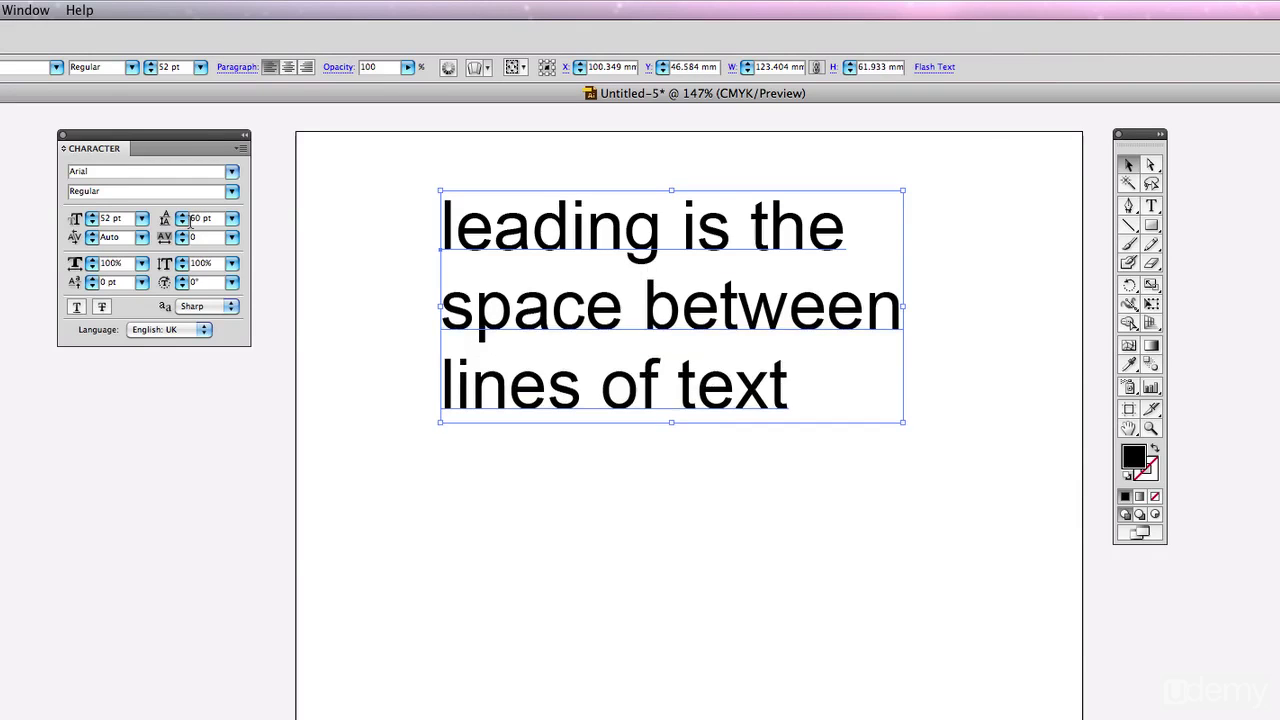
left_click(183, 215)
left_click(183, 215)
left_click(183, 215)
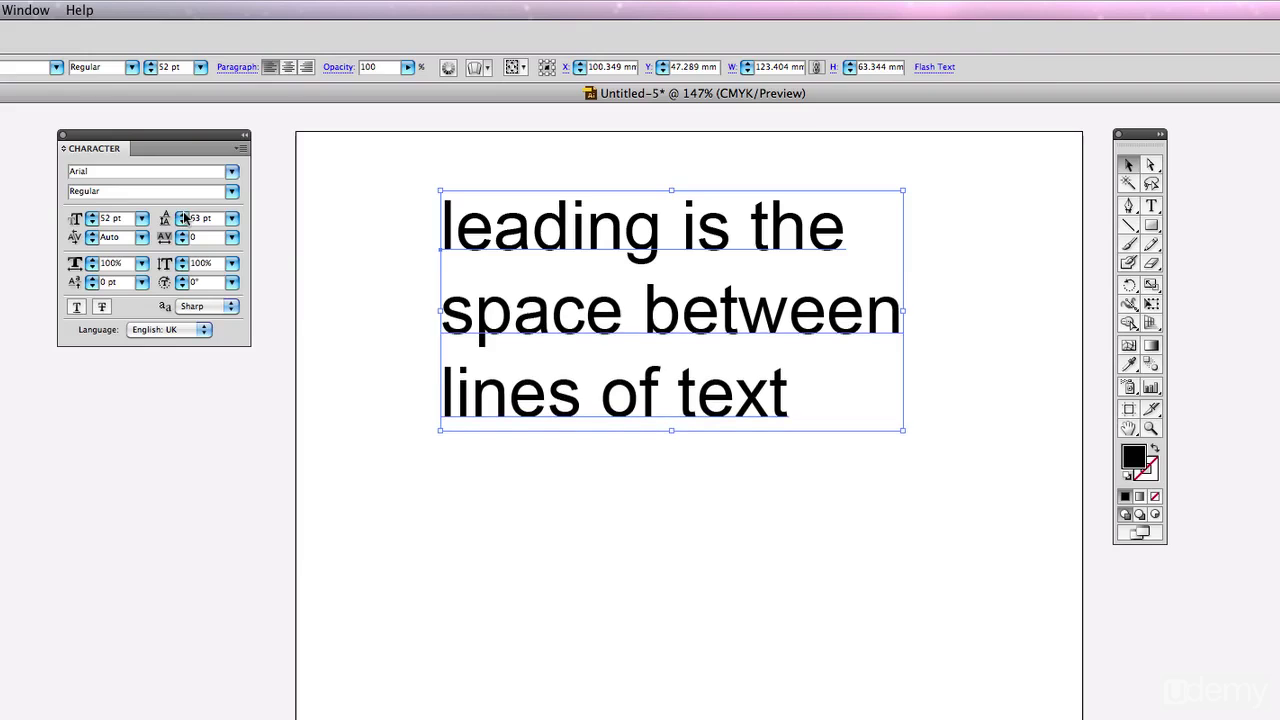